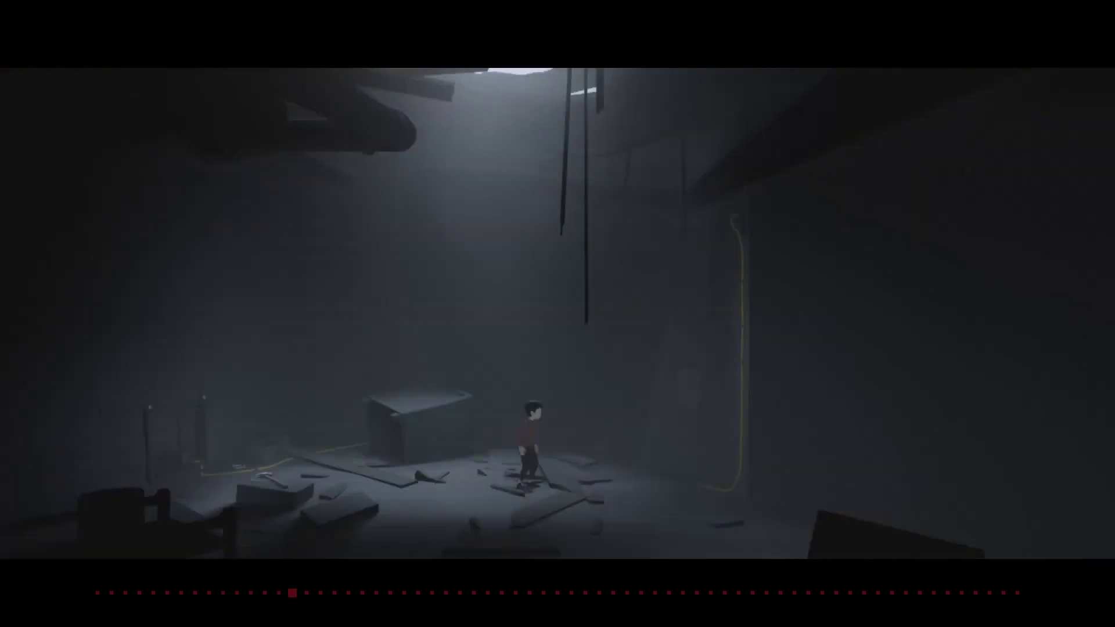
pyautogui.press('Right')
pyautogui.press('Right')
# Step the load-screen checkpoint marker forward seven times to preview later chapters
pyautogui.press('Right')
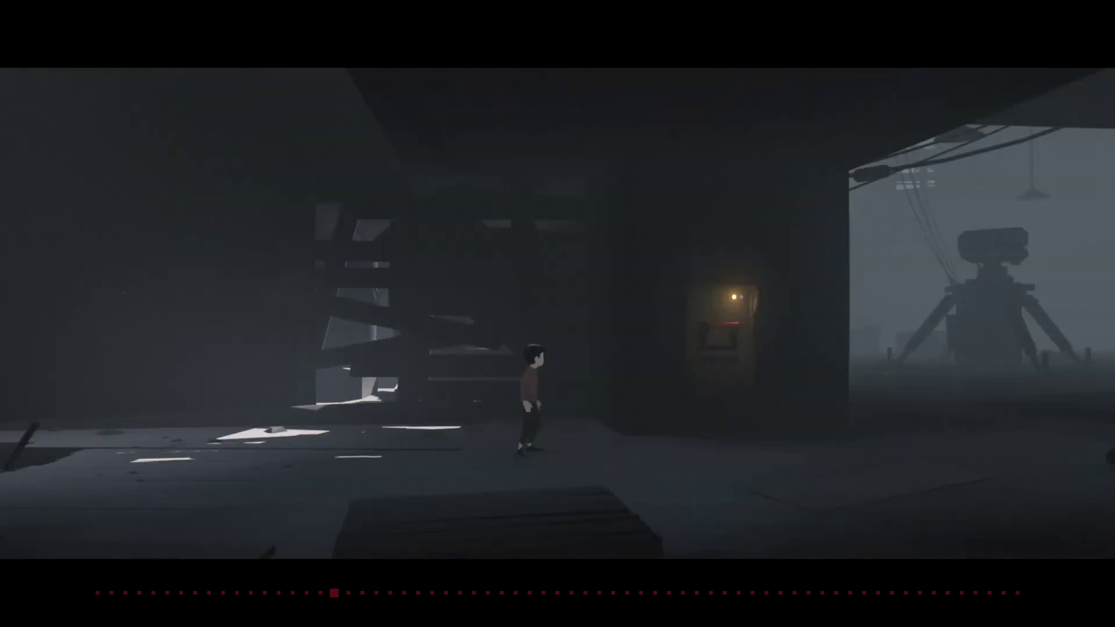
pyautogui.press('Right')
pyautogui.press('Right')
pyautogui.press('Right')
pyautogui.press('Right')
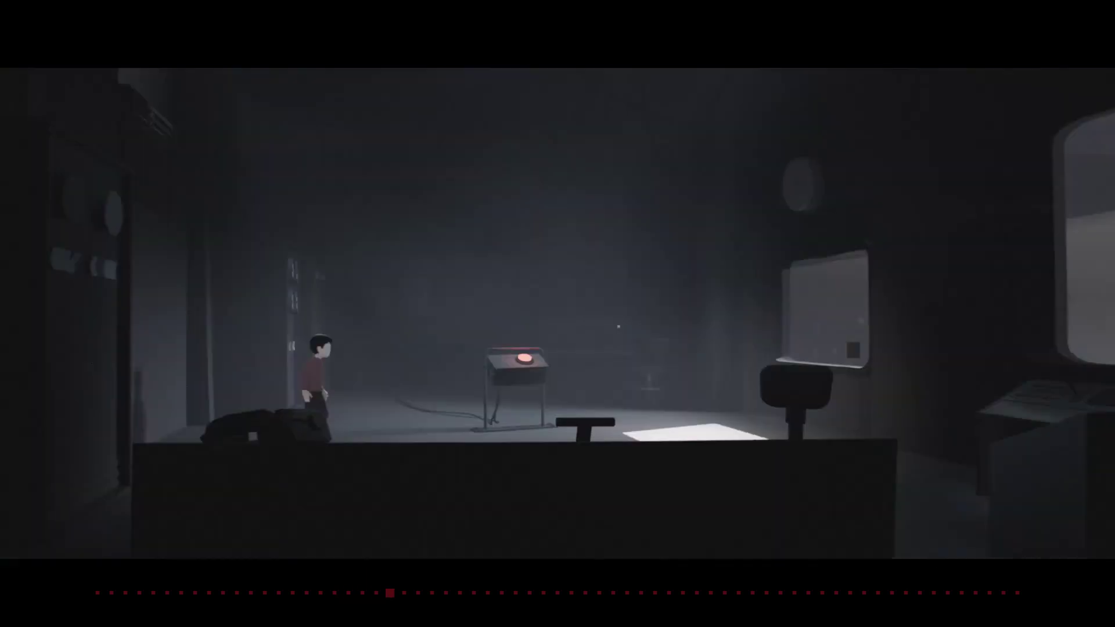
pyautogui.press('Right')
pyautogui.press('Right')
pyautogui.press('Right')
pyautogui.press('Right')
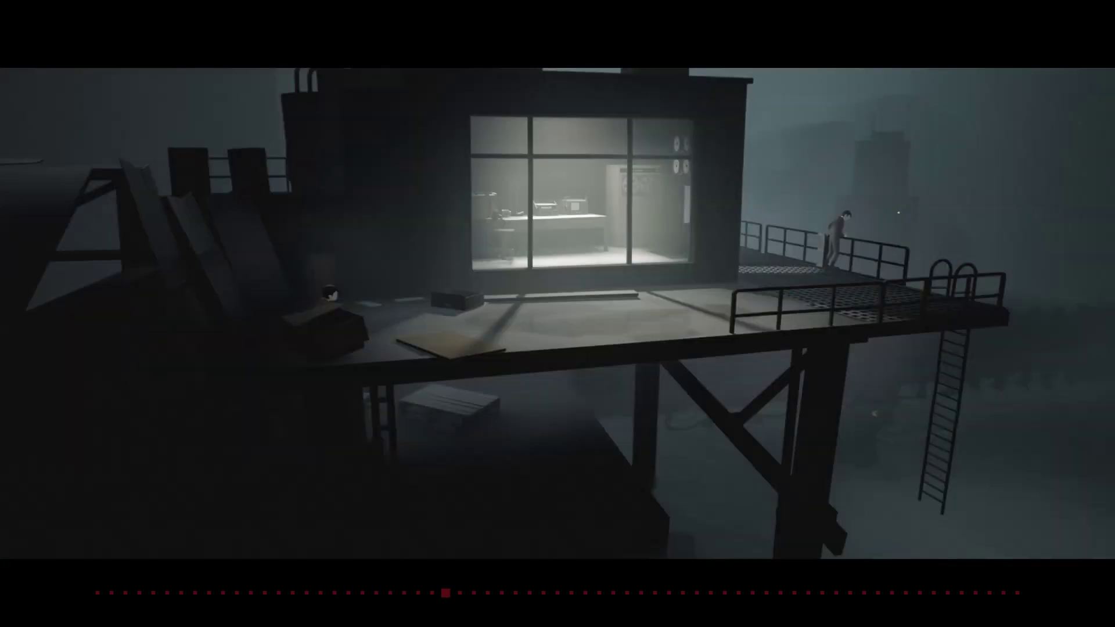
pyautogui.press('Right')
pyautogui.press('Right')
pyautogui.press('Right')
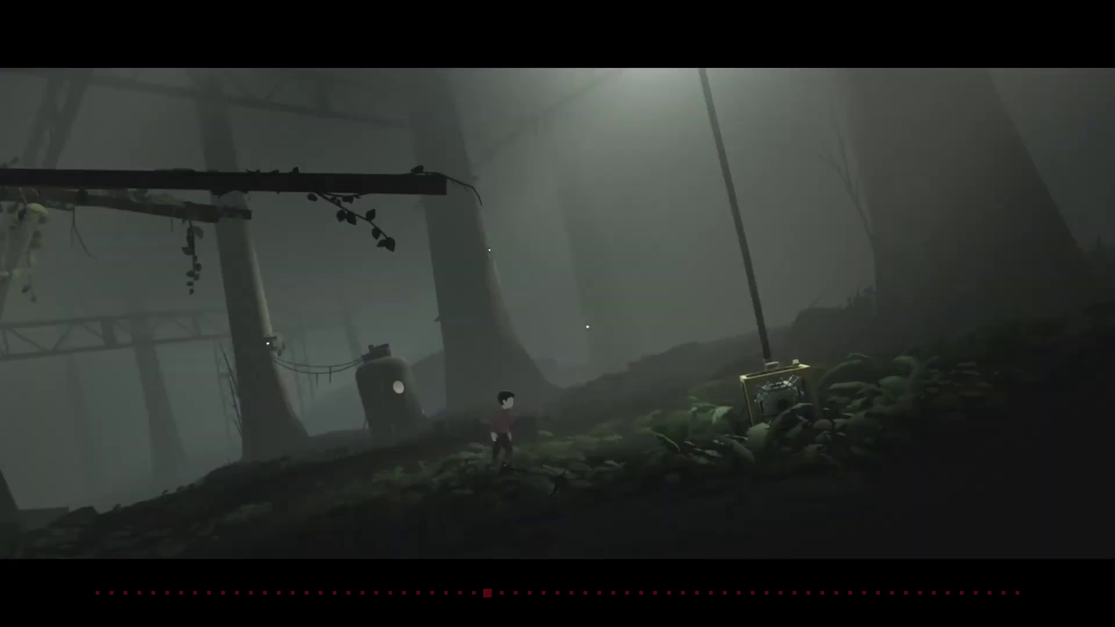
pyautogui.press('Right')
pyautogui.press('Right')
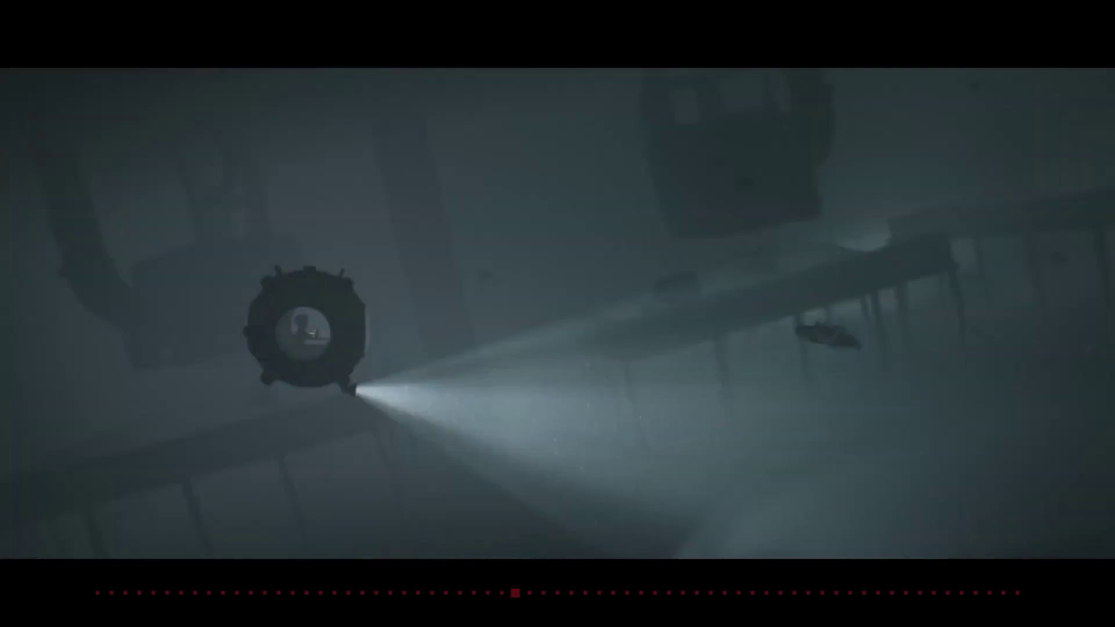
pyautogui.press('Right')
pyautogui.press('Right')
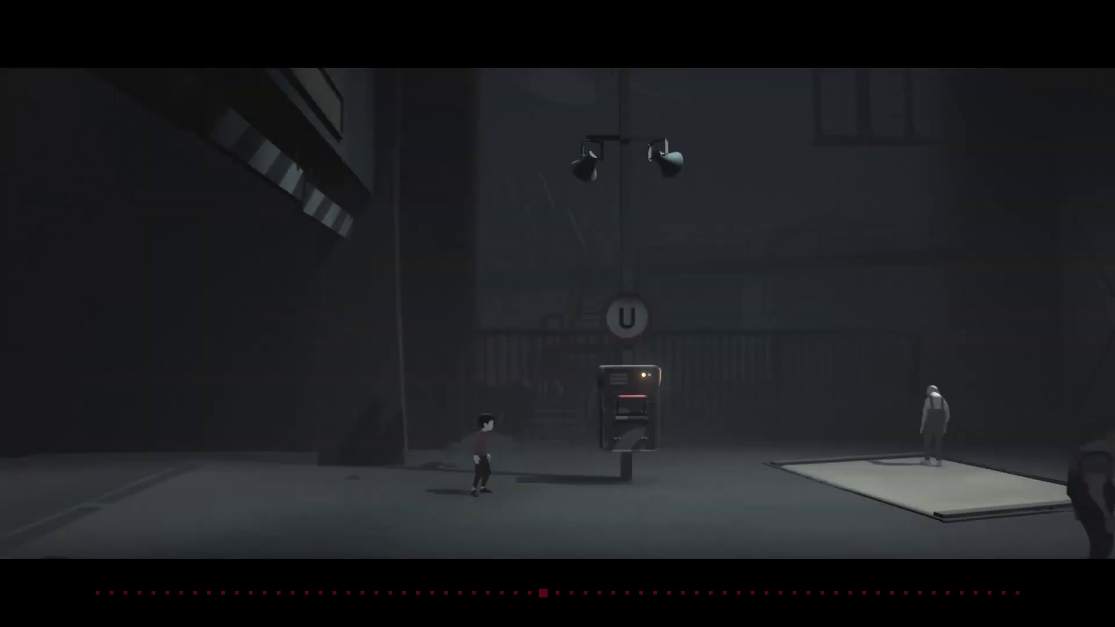
pyautogui.press('Right')
pyautogui.press('Right')
pyautogui.press('Right')
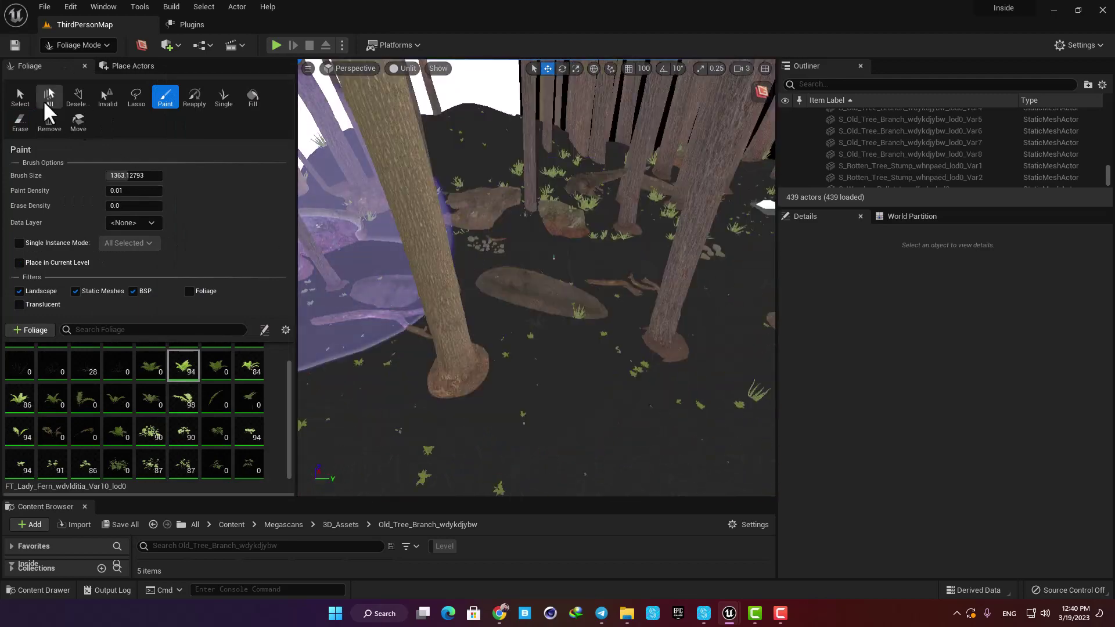
# Select all painted foliage instances, then switch to Lasso foliage selection
pyautogui.click(49, 96)
pyautogui.click(136, 96)
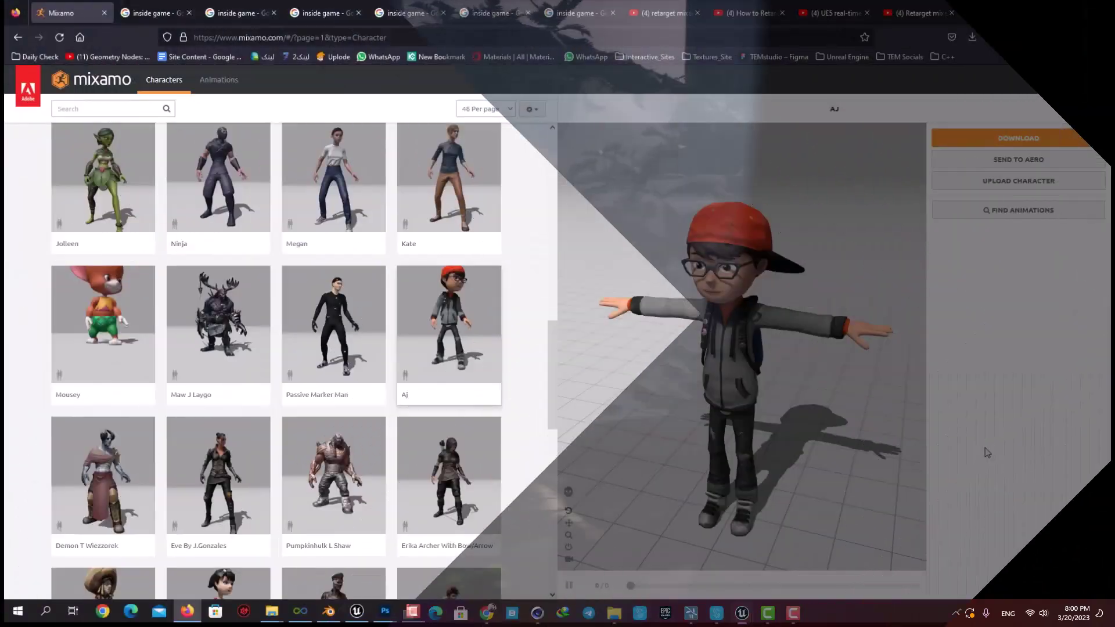
pyautogui.scroll(-5, 361, 356)
pyautogui.scroll(5, 452, 327)
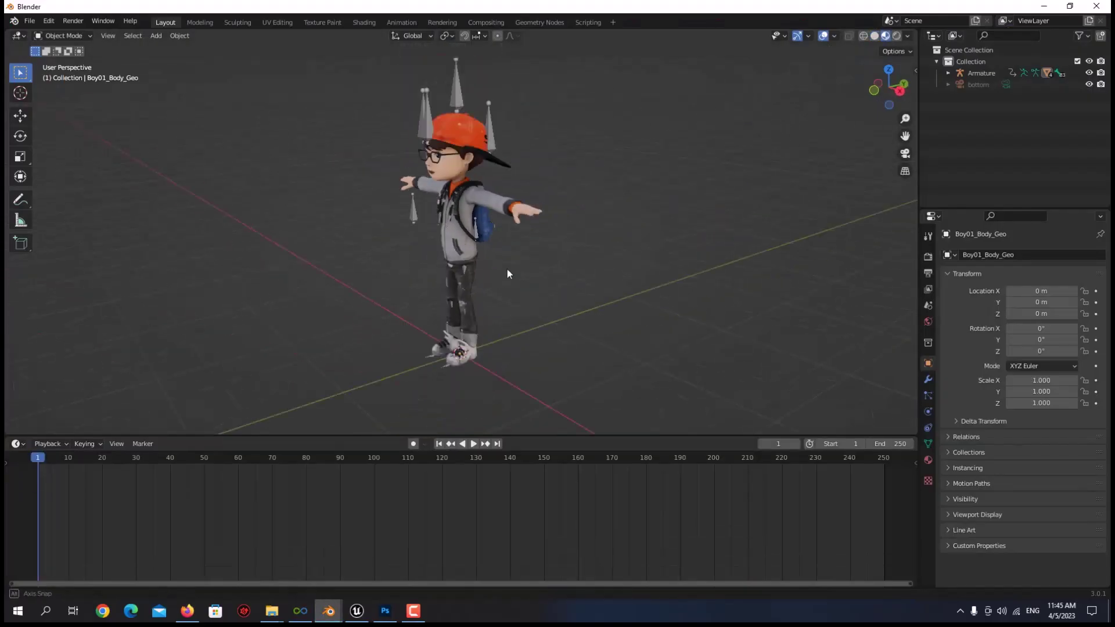
# Delete the boy's linked cap, glasses and backpack geometry in Edit Mode
pyautogui.scroll(6, 507, 270)
pyautogui.press('Tab')
pyautogui.hotkey('ctrl', 'l')
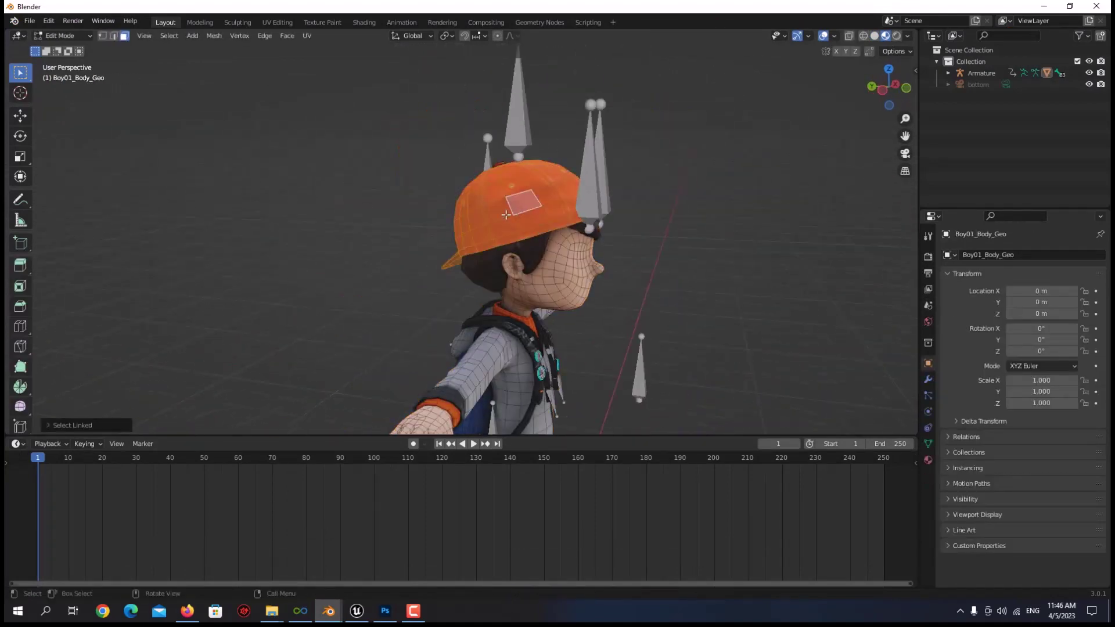
pyautogui.moveTo(505, 215); pyautogui.dragTo(456, 288, button='middle')
pyautogui.press('l')
pyautogui.press('h')
pyautogui.press('x')
pyautogui.click(427, 266)
pyautogui.press('Tab')
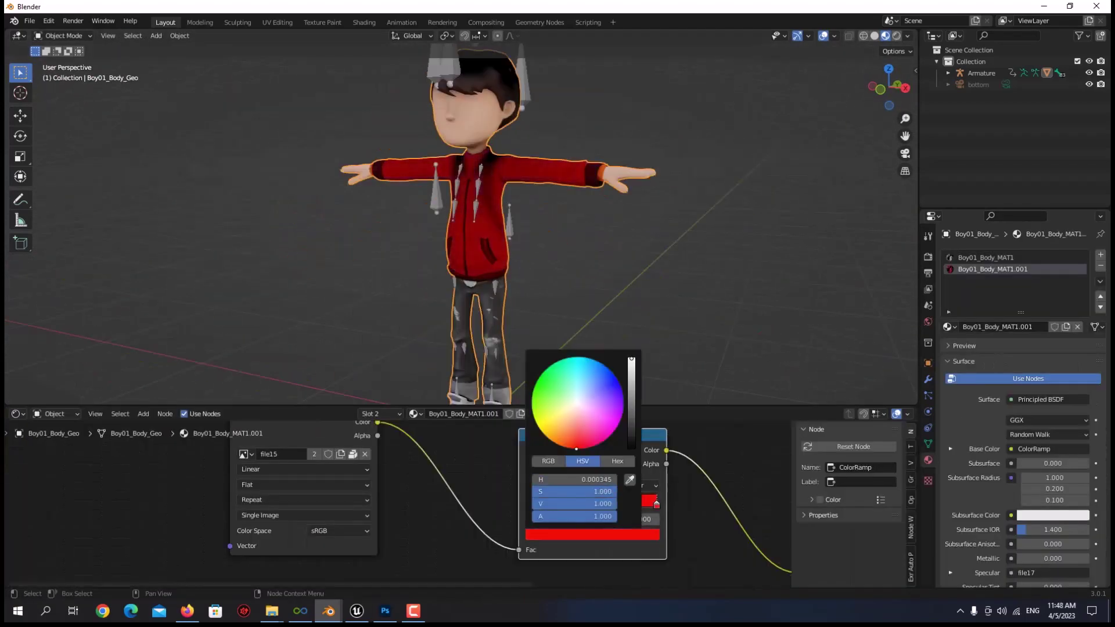
# Put the Armature into bone edit mode, then return to Unreal
pyautogui.scroll(-5, 416, 273)
pyautogui.scroll(8, 415, 273)
pyautogui.click(416, 273)
pyautogui.press('Tab')
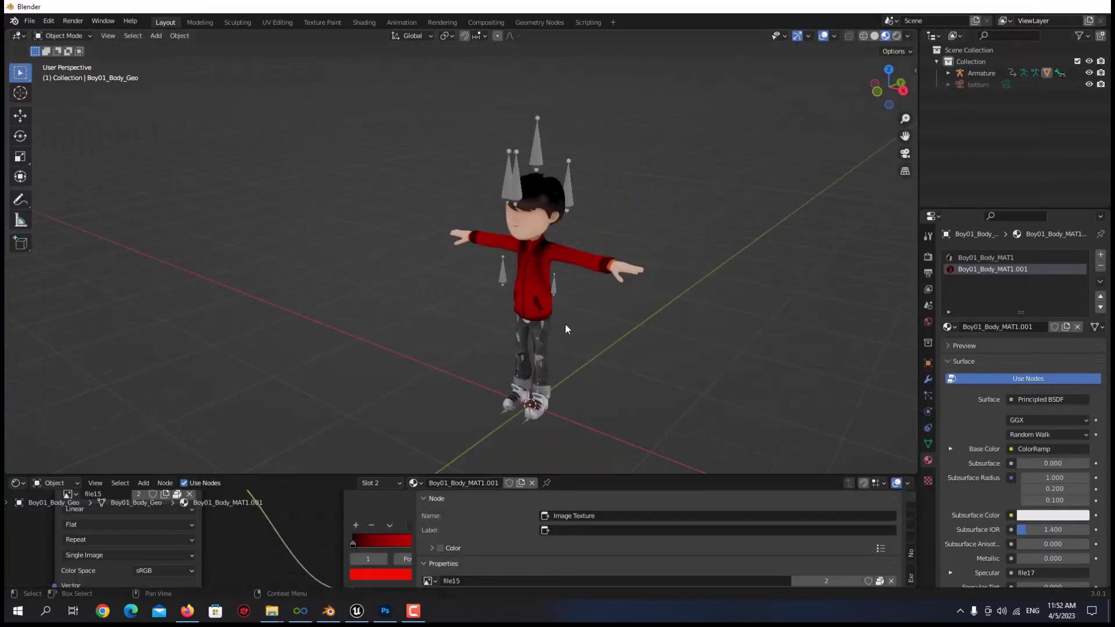
pyautogui.hotkey('alt', 'Tab')
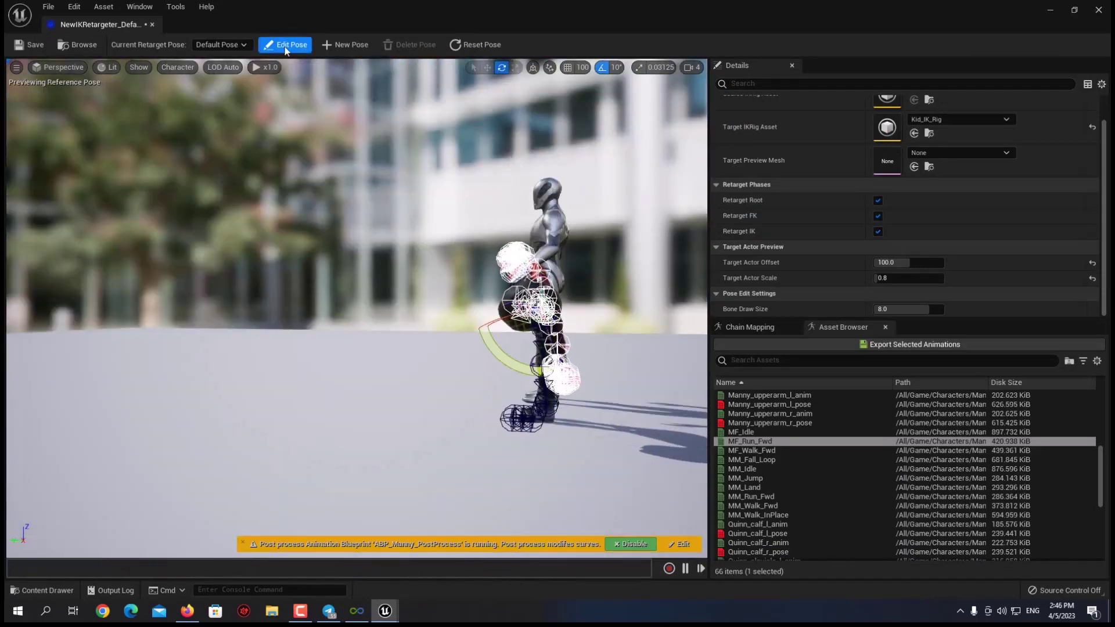
# Create a new CustomRetargetPose for the kid on MF_Run_Fwd and change Element 1's material
pyautogui.click(284, 46)
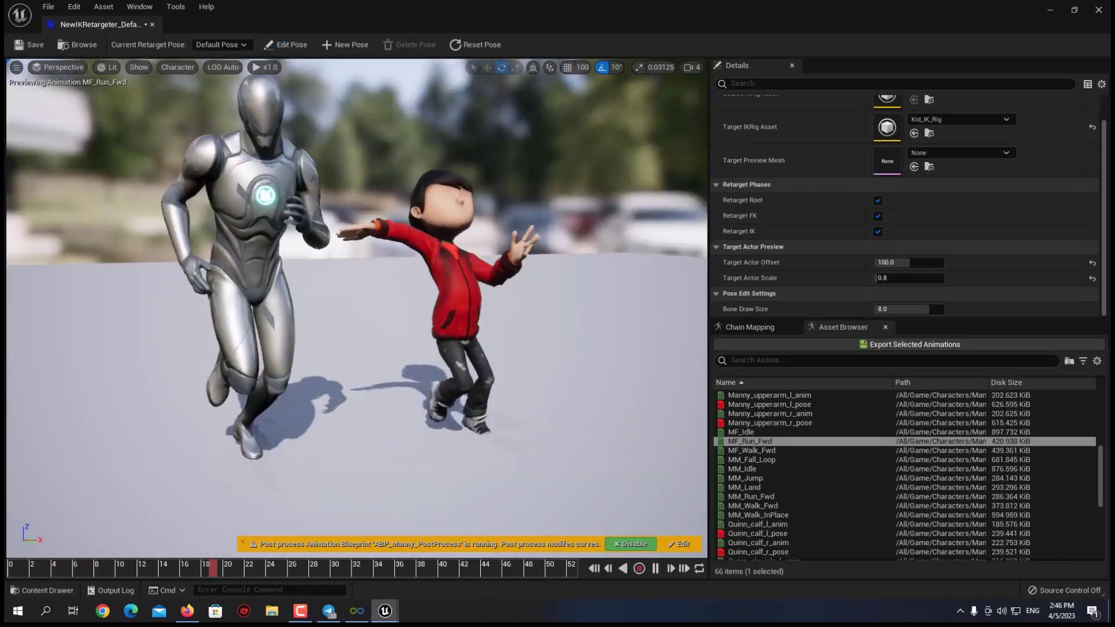
pyautogui.click(352, 45)
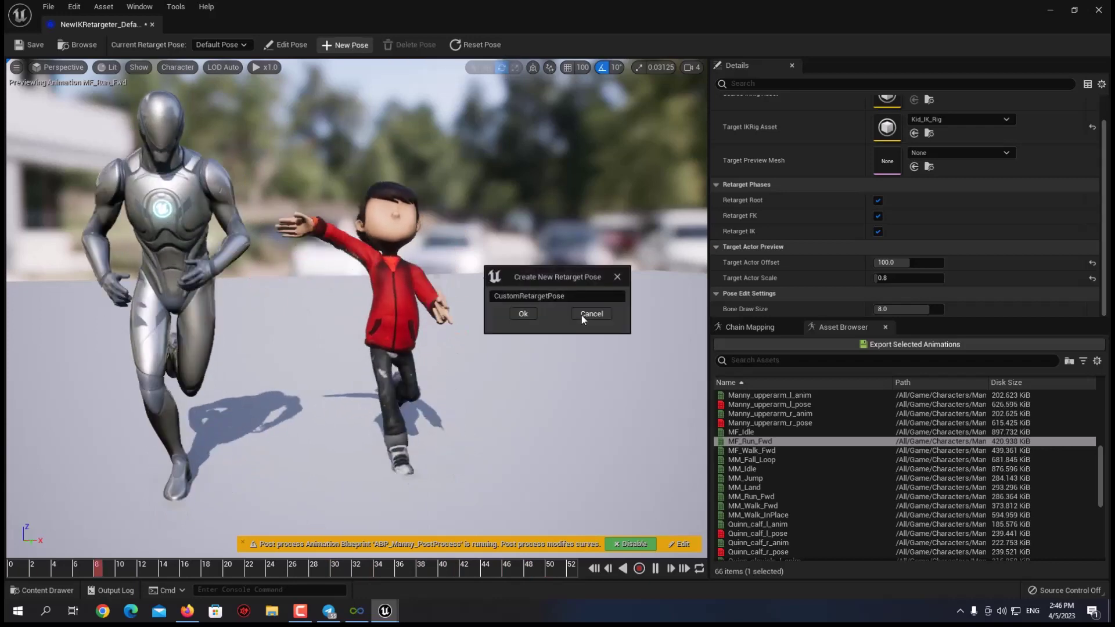
pyautogui.click(591, 313)
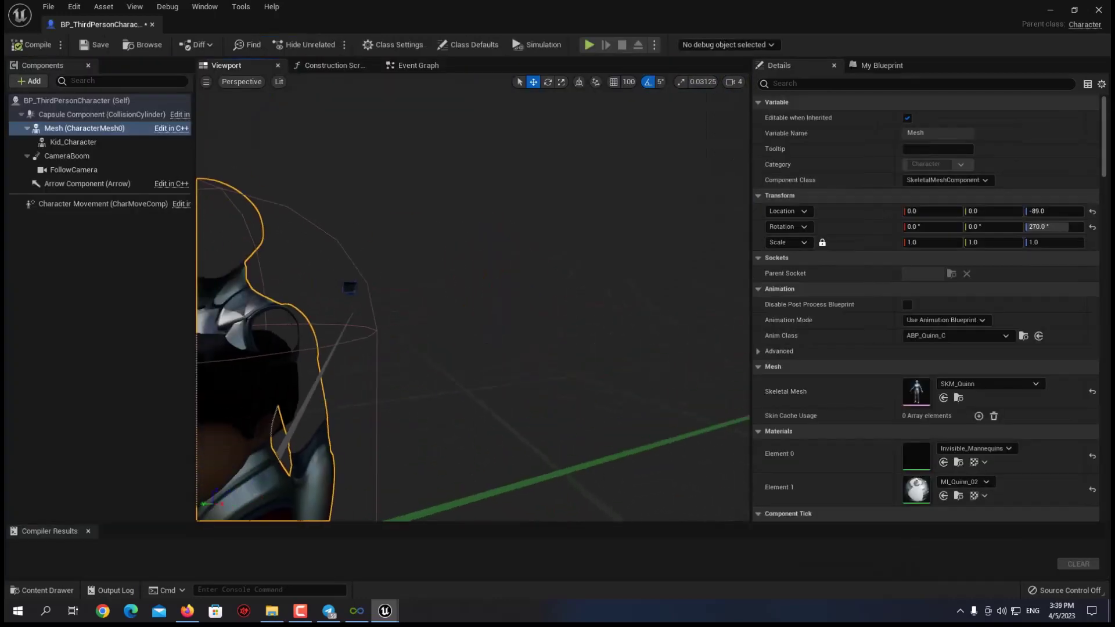
pyautogui.moveTo(655, 316); pyautogui.dragTo(655, 316)
pyautogui.click(941, 481)
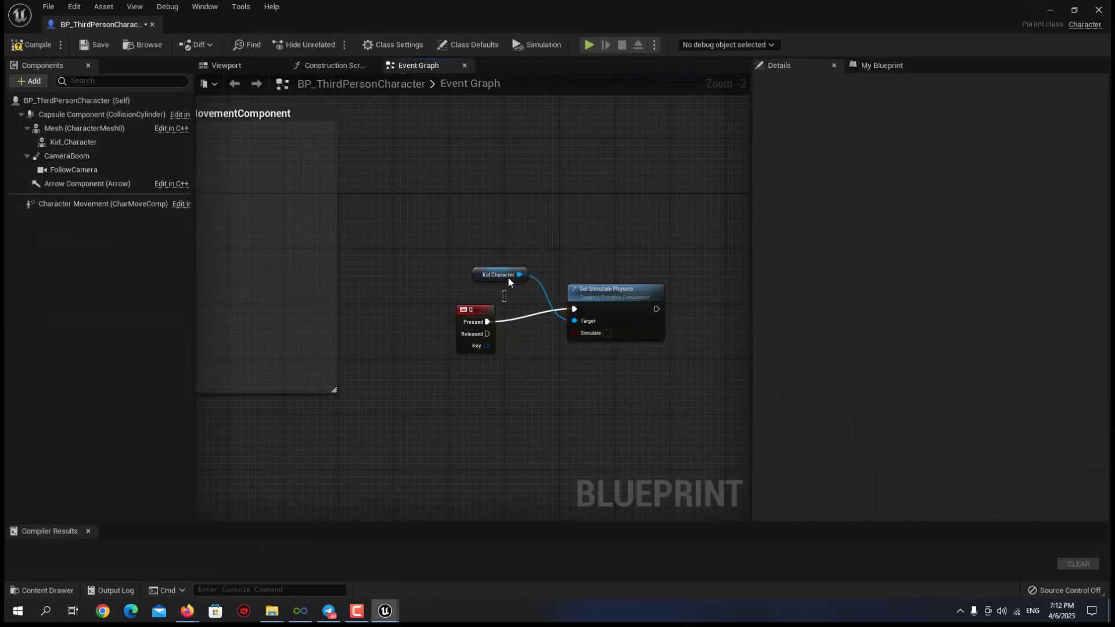
# Replace the Kid Character getter by wiring Mesh into Set Simulate Physics' Target
pyautogui.click(498, 274)
pyautogui.press('Delete')
pyautogui.click(84, 128)
pyautogui.moveTo(84, 127); pyautogui.dragTo(574, 320)
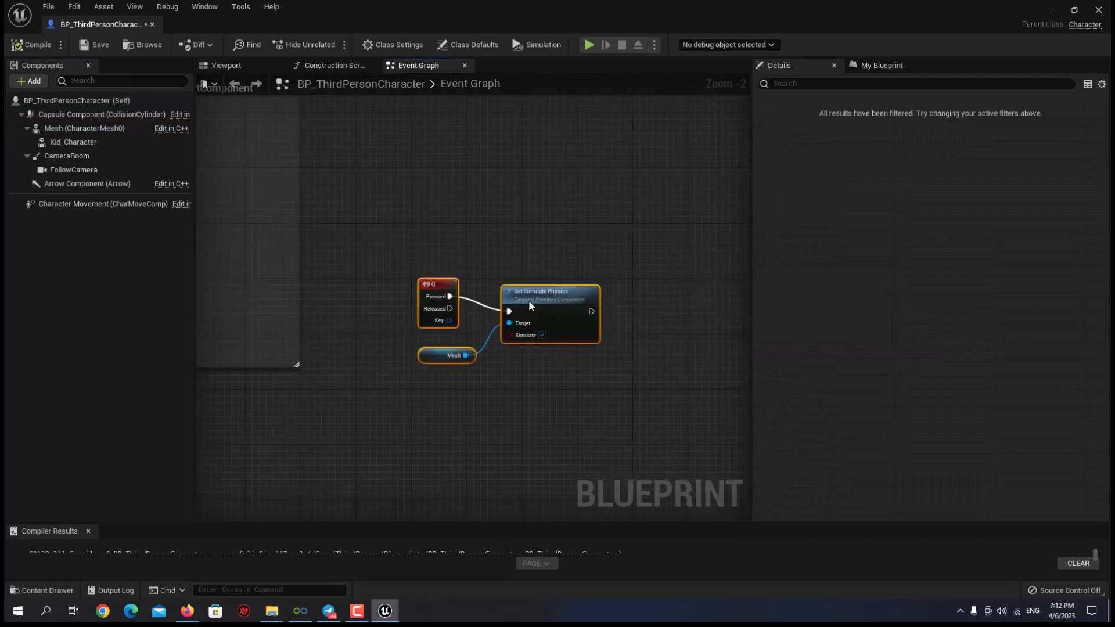
# Add a Disable Input node after Set Simulate Physics, fed by Get Player Controller
pyautogui.moveTo(536, 277); pyautogui.dragTo(578, 321)
pyautogui.write('disable')
pyautogui.click(637, 318)
pyautogui.click(667, 444)
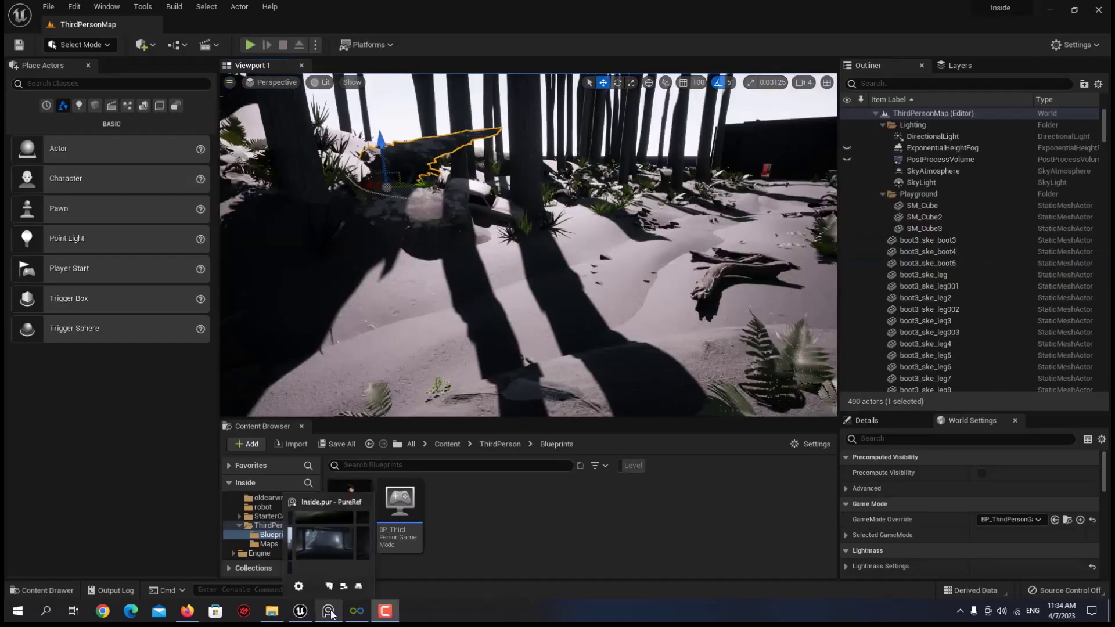
# Show and then hide the Inside reference image board
pyautogui.click(331, 614)
pyautogui.scroll(-3, 559, 368)
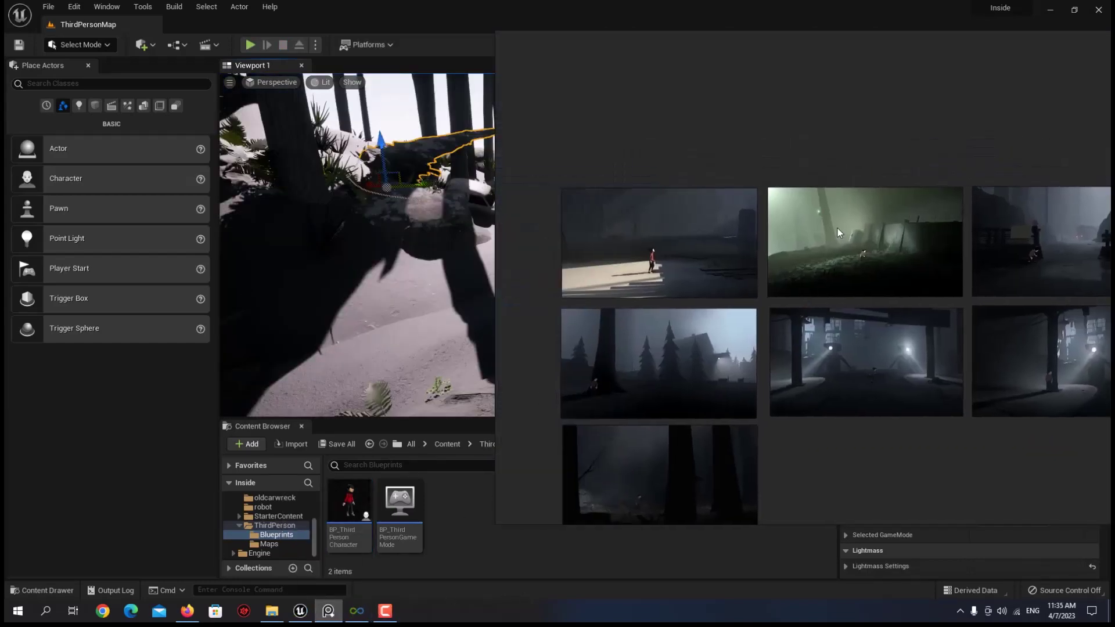
pyautogui.scroll(5, 837, 228)
pyautogui.scroll(2, 678, 287)
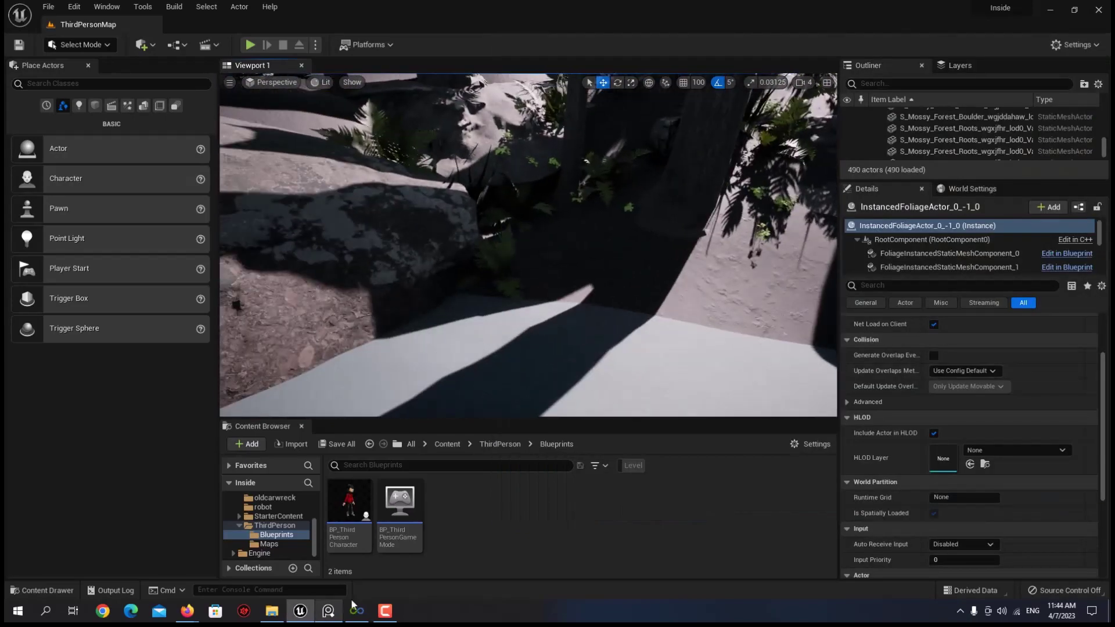
pyautogui.click(328, 611)
pyautogui.click(331, 615)
# Fly the camera through the forest and erase foliage from the floor
pyautogui.hotkey('alt', 'p')
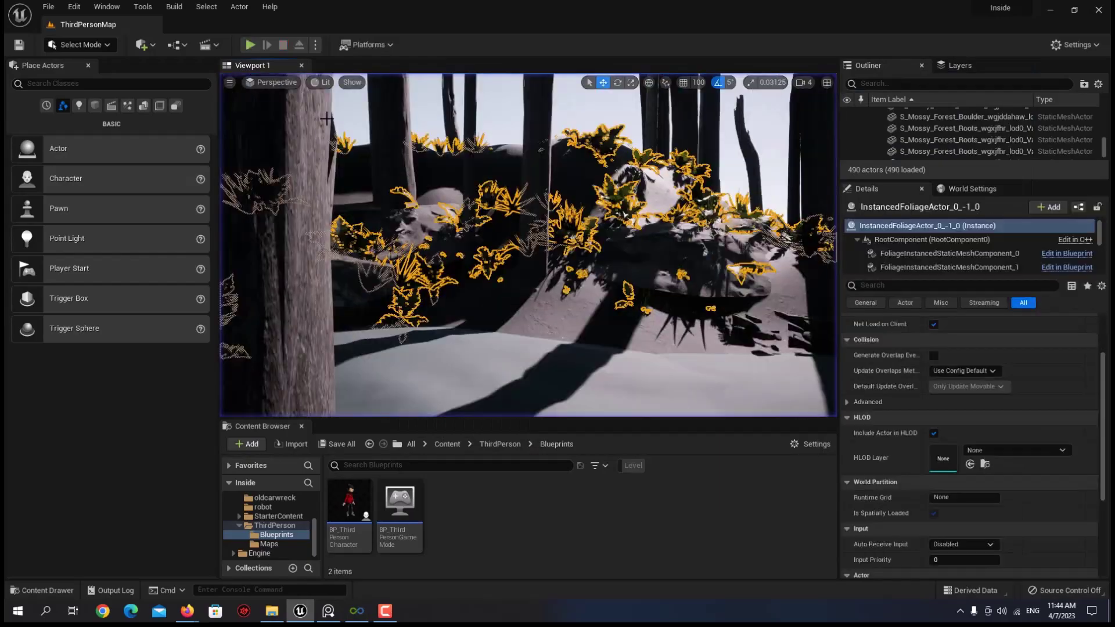
pyautogui.moveTo(528, 244); pyautogui.dragTo(575, 223, button='right')
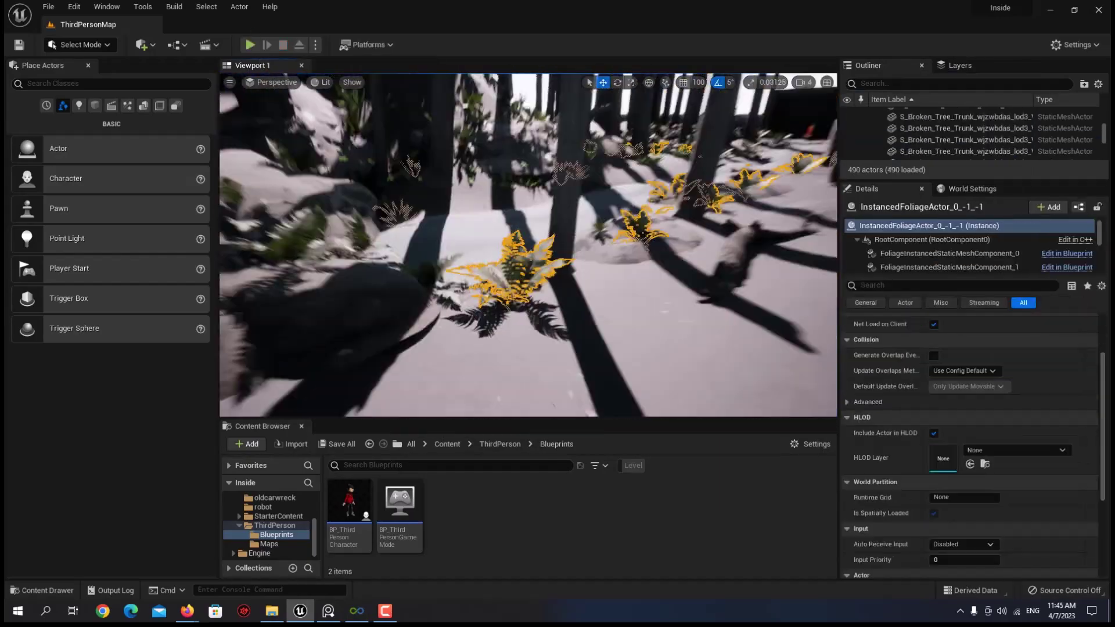
pyautogui.moveTo(575, 224); pyautogui.dragTo(586, 217, button='right')
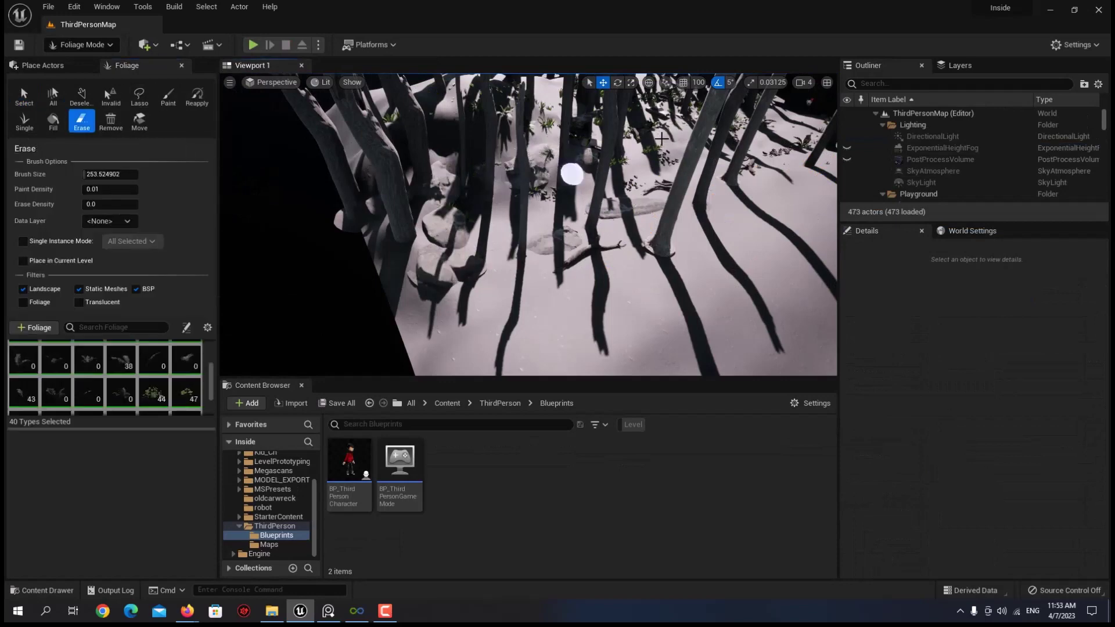
pyautogui.moveTo(661, 138)
pyautogui.mouseDown()
pyautogui.moveTo(614, 199)
pyautogui.moveTo(280, 210)
pyautogui.mouseUp()
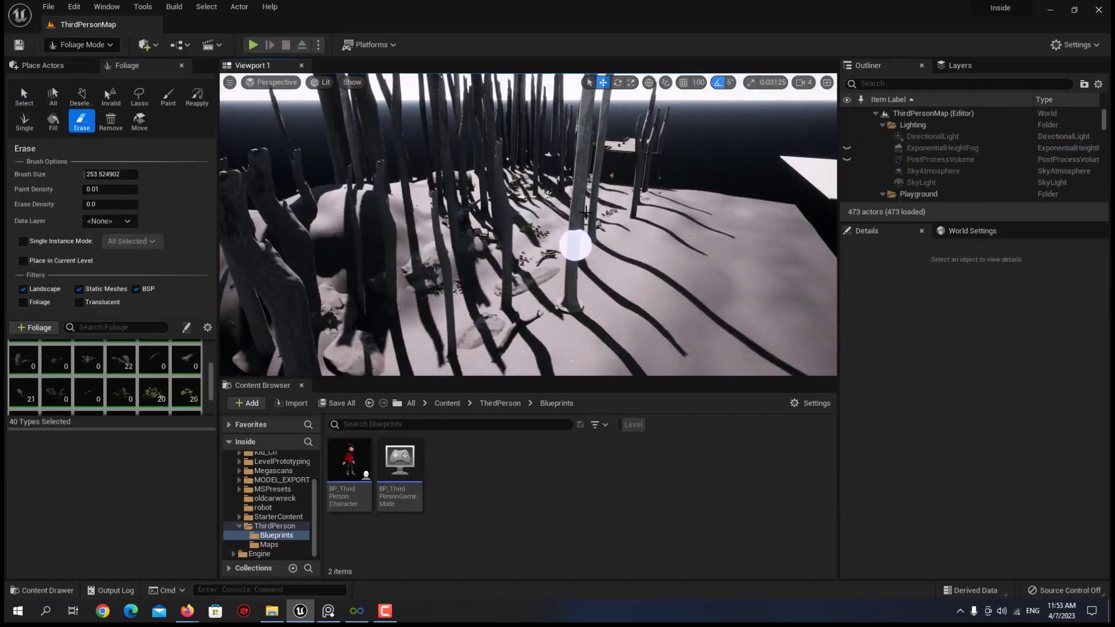
# Play-test the level, running the boy right and left through the forest
pyautogui.hotkey('alt', 'p')
pyautogui.press('d')
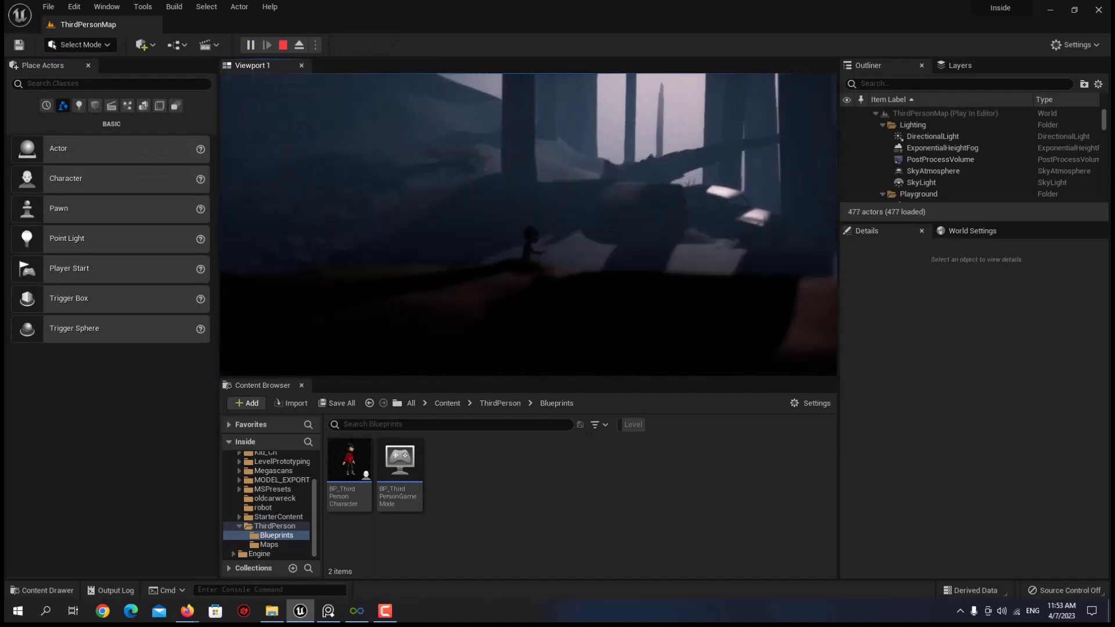
pyautogui.press('d')
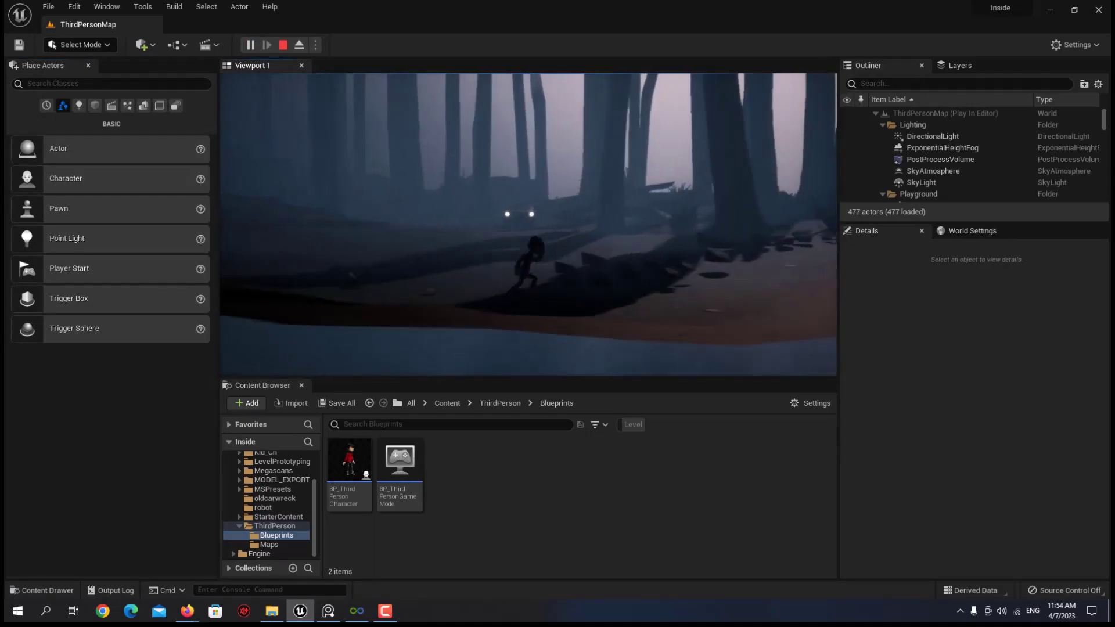
pyautogui.press('Escape')
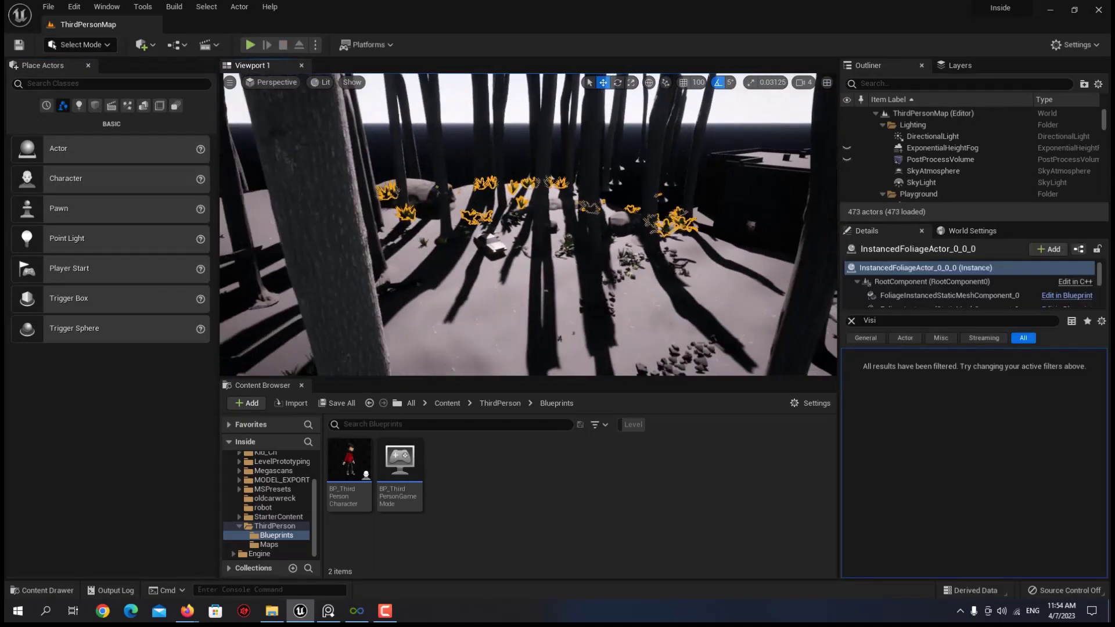
# Switch to Foliage mode, select the Rock_Pack_01_Cluster02 rock, and view the Old Pine Tree asset page
pyautogui.click(81, 44)
pyautogui.click(84, 87)
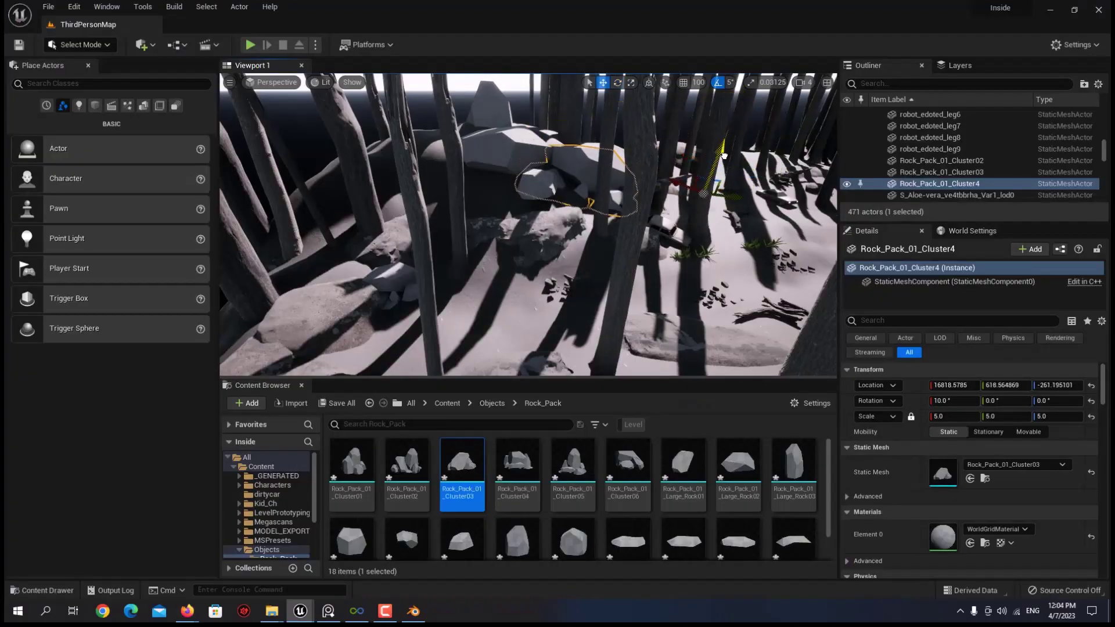
pyautogui.click(280, 250)
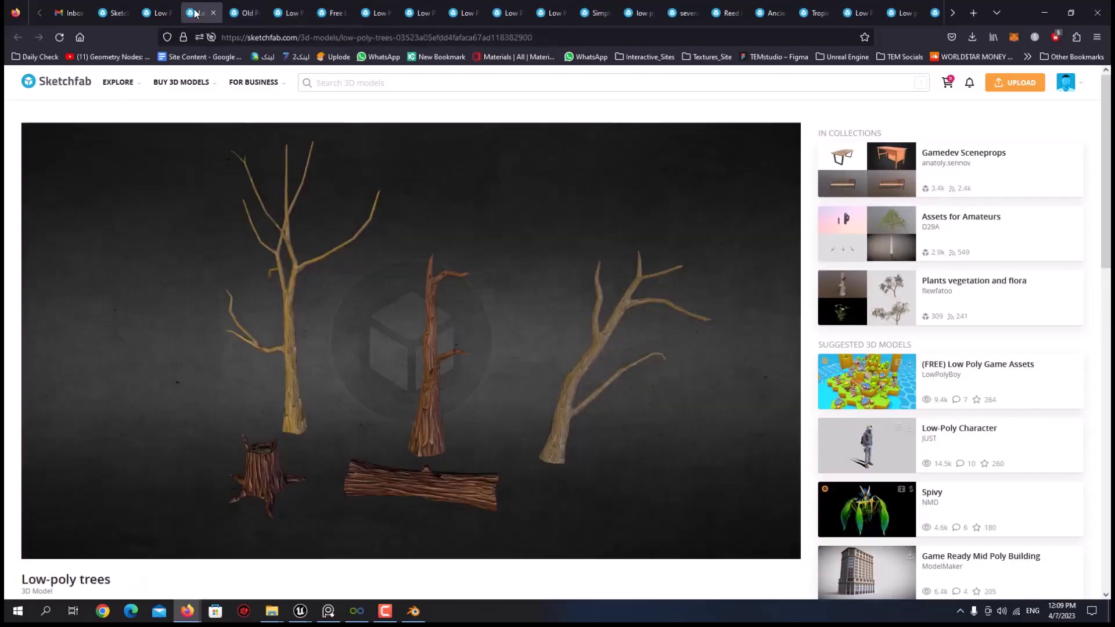
pyautogui.click(154, 12)
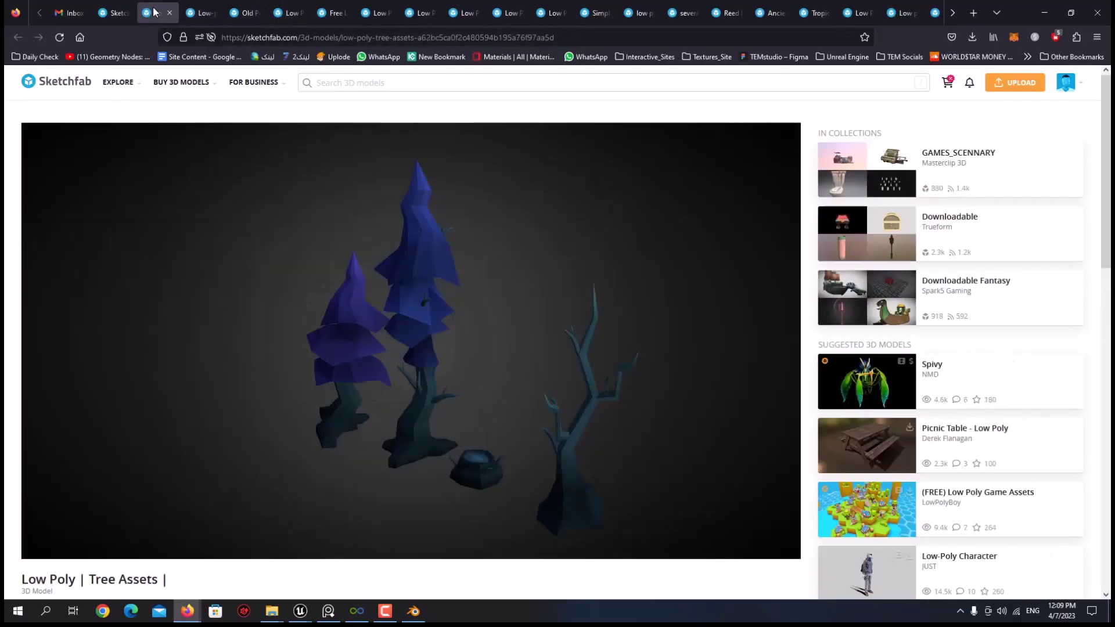
pyautogui.click(244, 12)
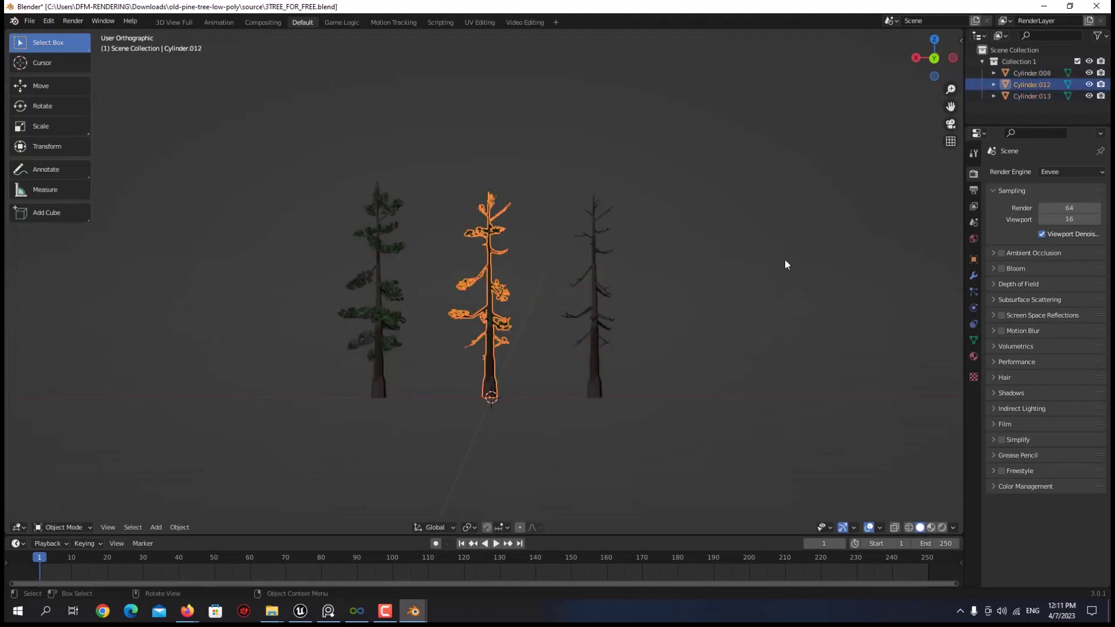
# Reposition the broken tree trunk among the rocks, then enter landscape sculpting mode
pyautogui.click(157, 260)
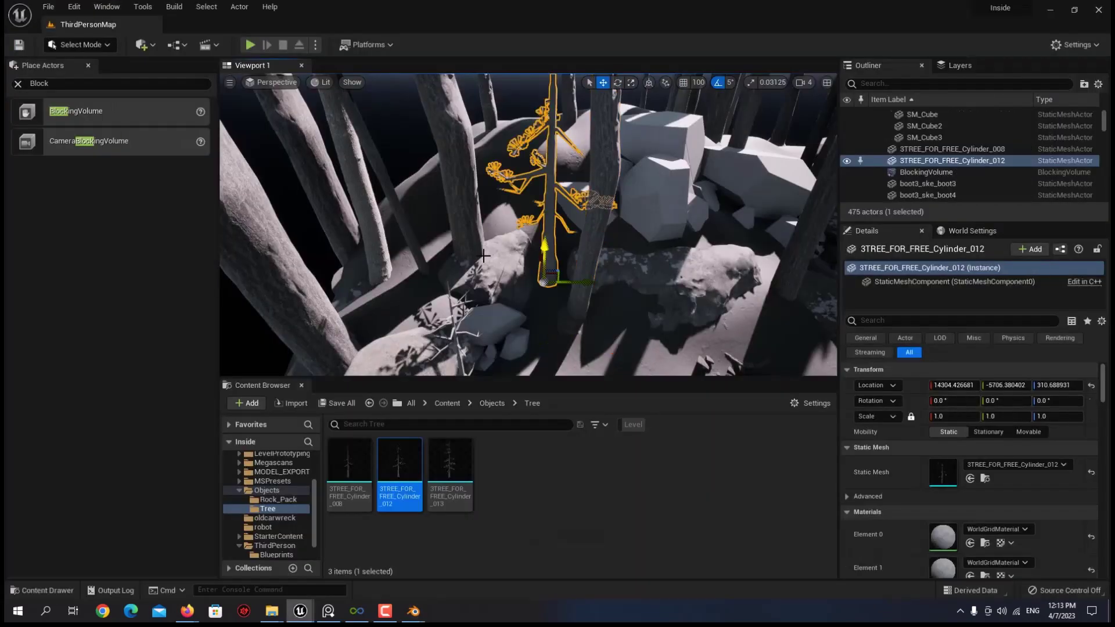
pyautogui.press('e')
pyautogui.press('w')
pyautogui.moveTo(544, 249); pyautogui.dragTo(523, 256, button='right')
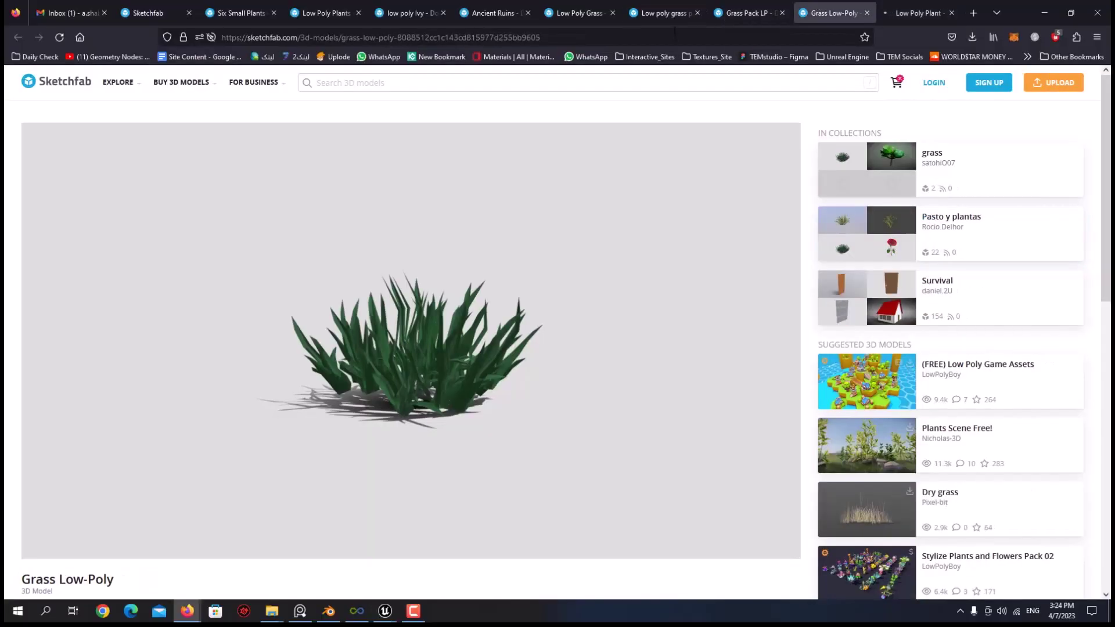
pyautogui.click(577, 13)
pyautogui.click(493, 13)
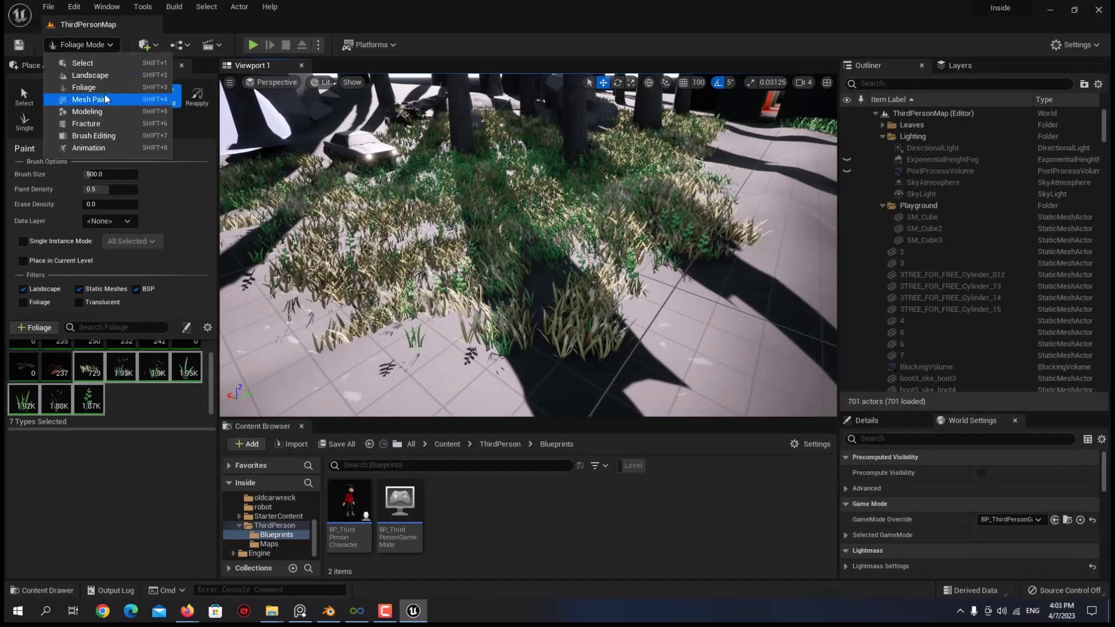
pyautogui.click(90, 75)
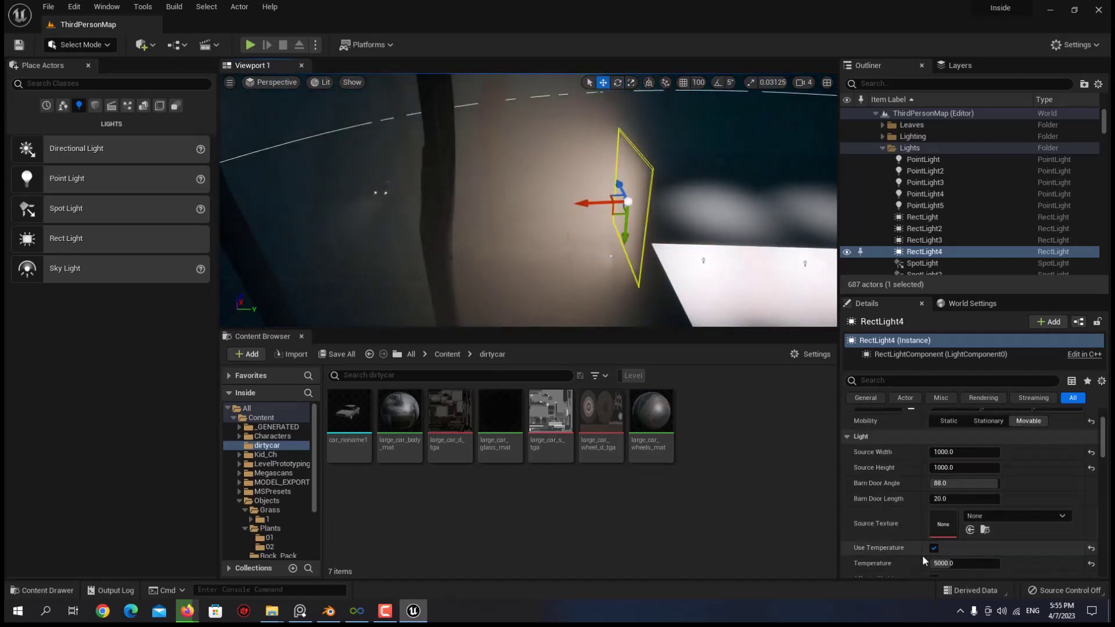
# Play-test the lighting, undo the volumetric scattering change, and play-test again
pyautogui.hotkey('alt', 'p')
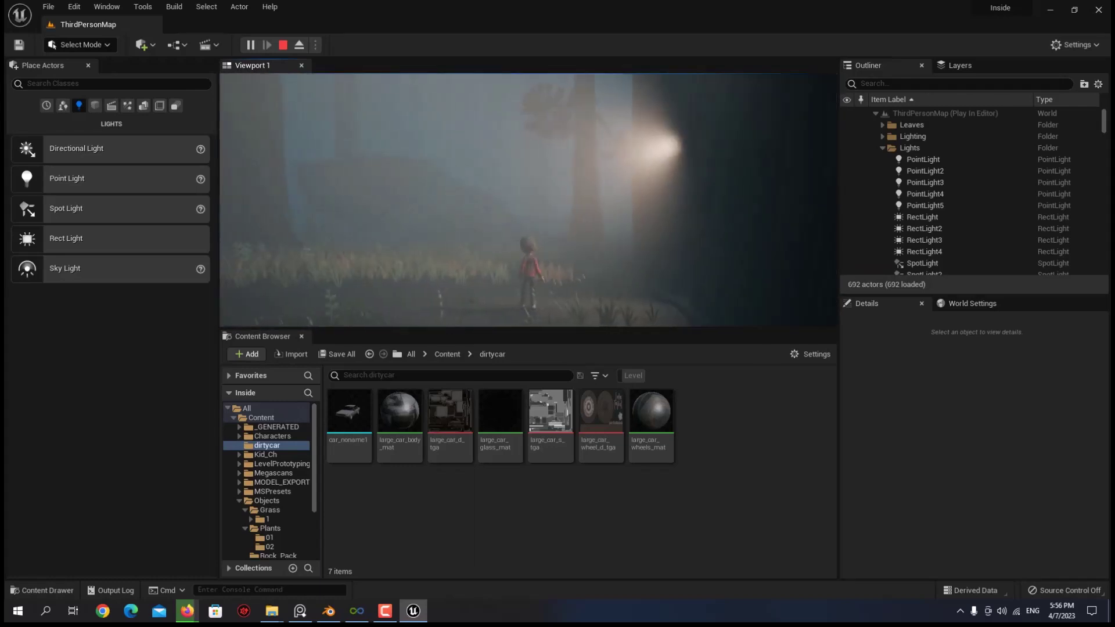
pyautogui.press('Escape')
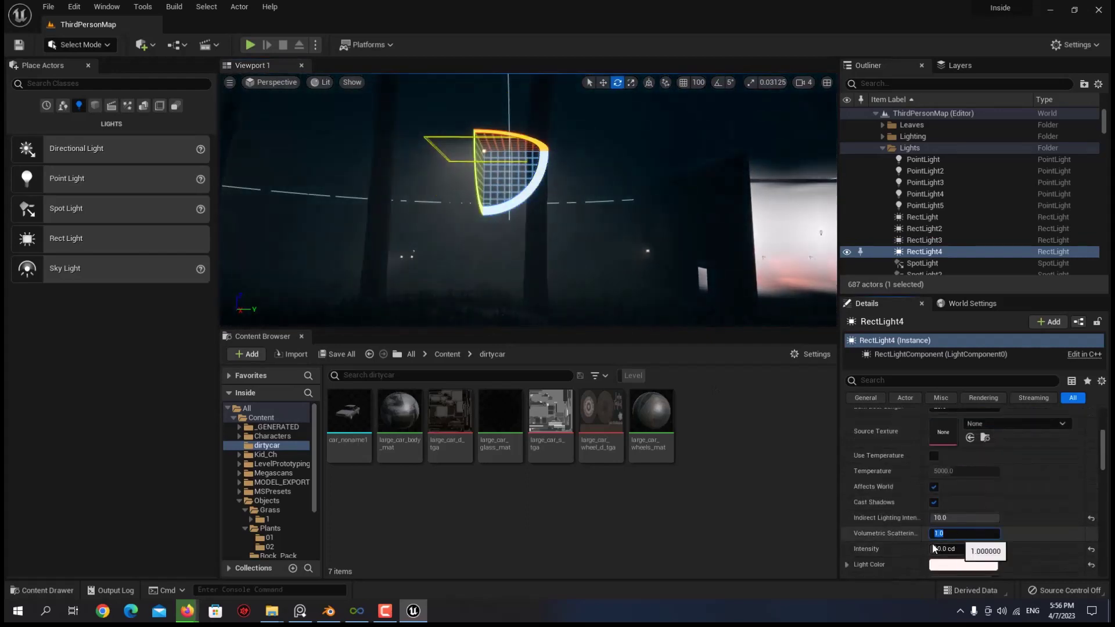
pyautogui.hotkey('ctrl', 'z')
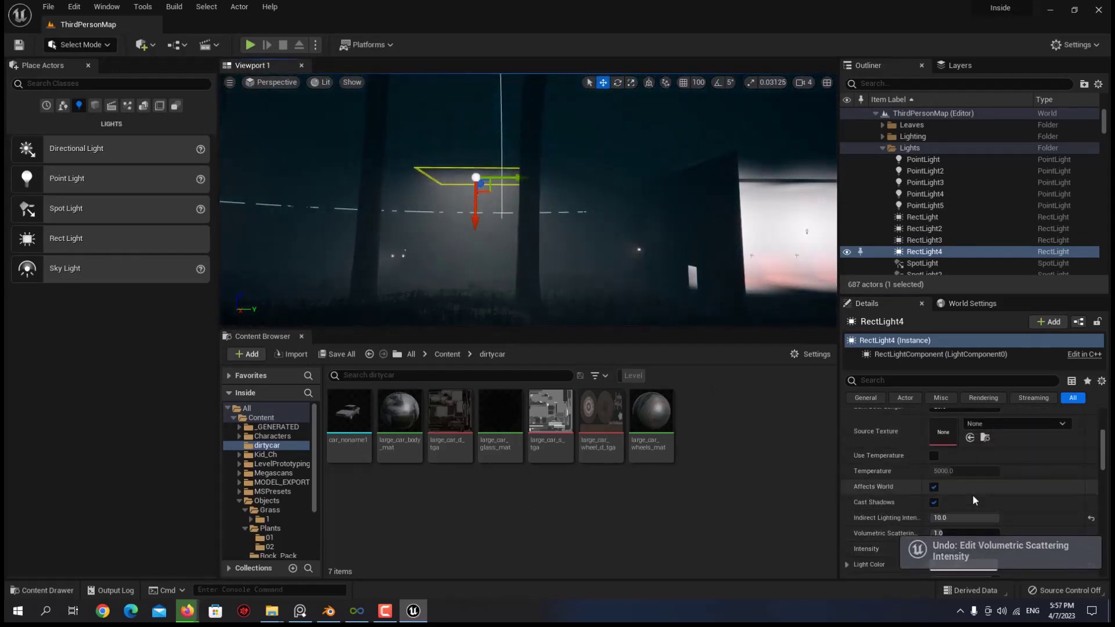
pyautogui.hotkey('alt', 'p')
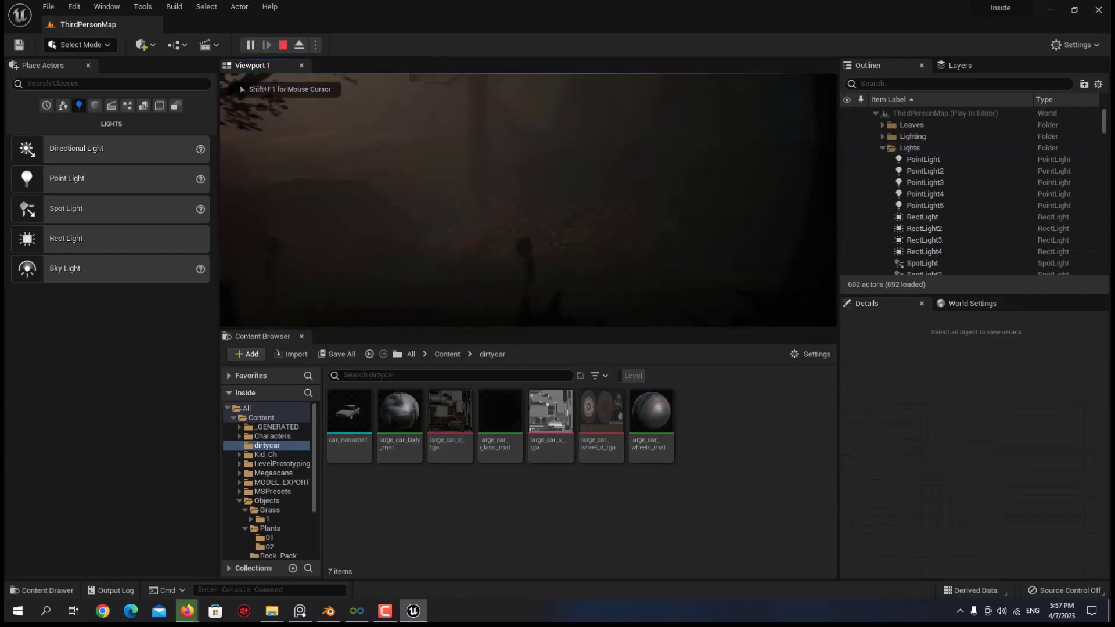
pyautogui.press('d')
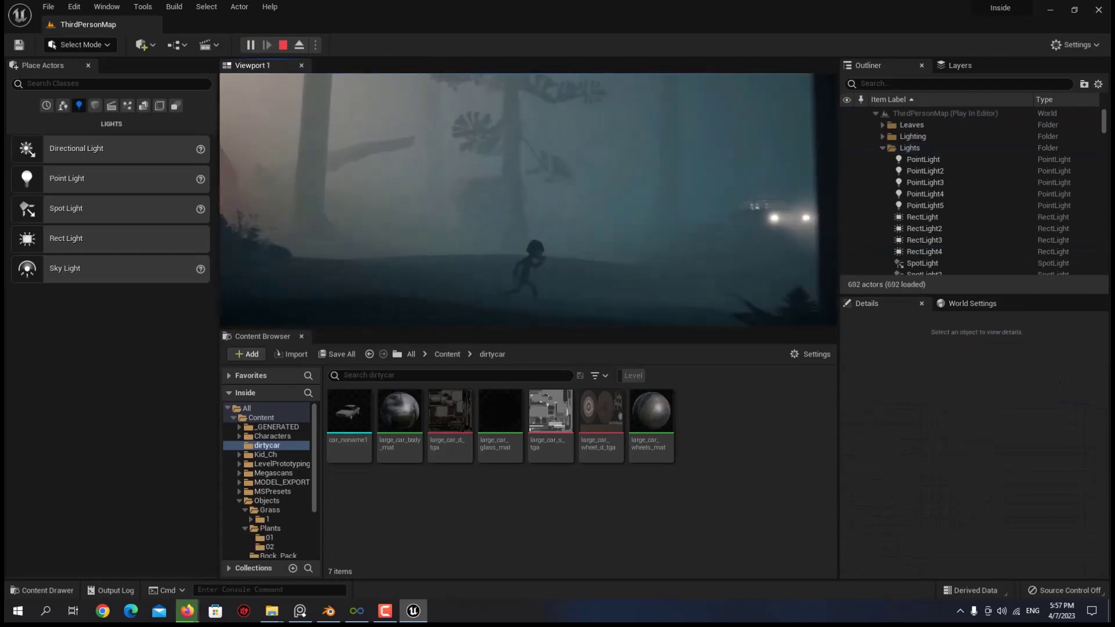
pyautogui.press('Escape')
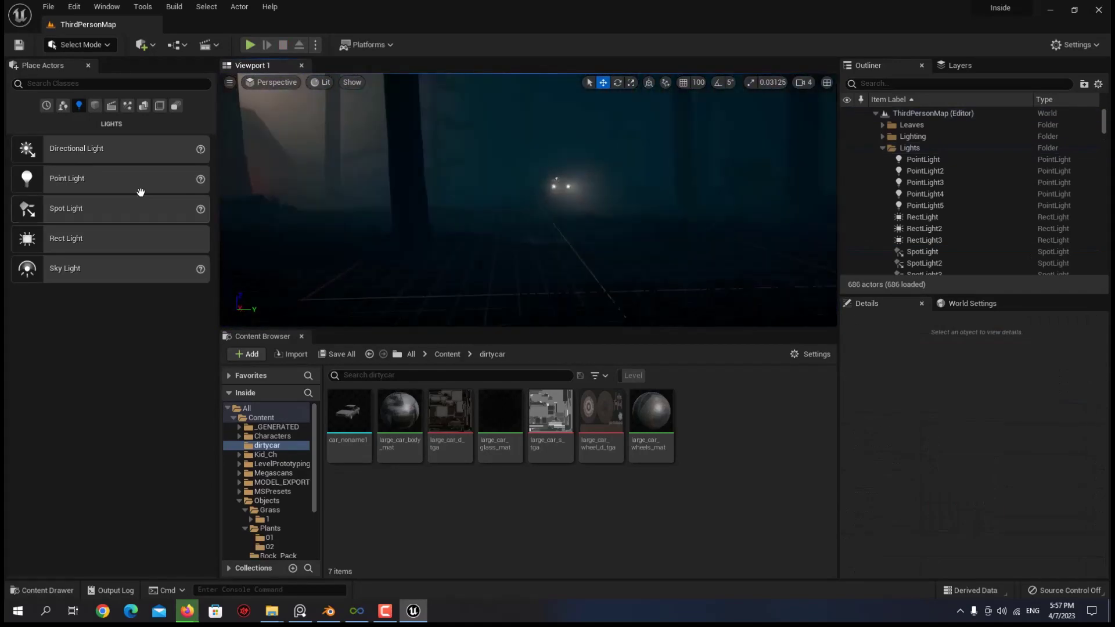
# Place a Directional Light: no shadows, intensity 0.1 lux, volumetric scattering 3.0
pyautogui.moveTo(73, 169); pyautogui.dragTo(522, 204)
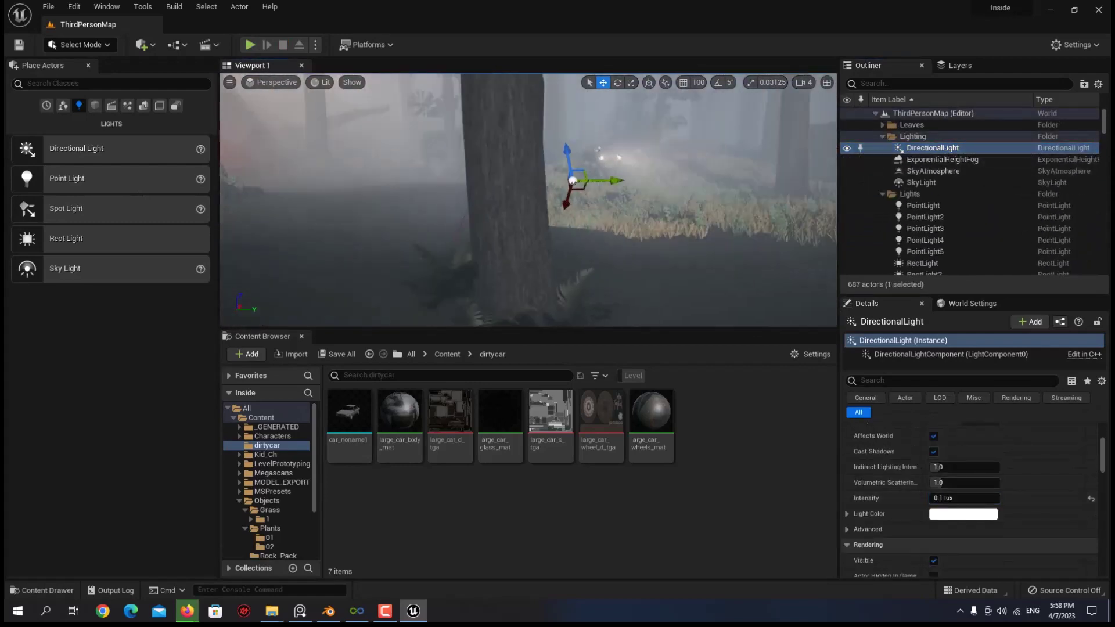
pyautogui.moveTo(958, 498); pyautogui.dragTo(927, 501)
pyautogui.scroll(1, 929, 499)
pyautogui.click(933, 488)
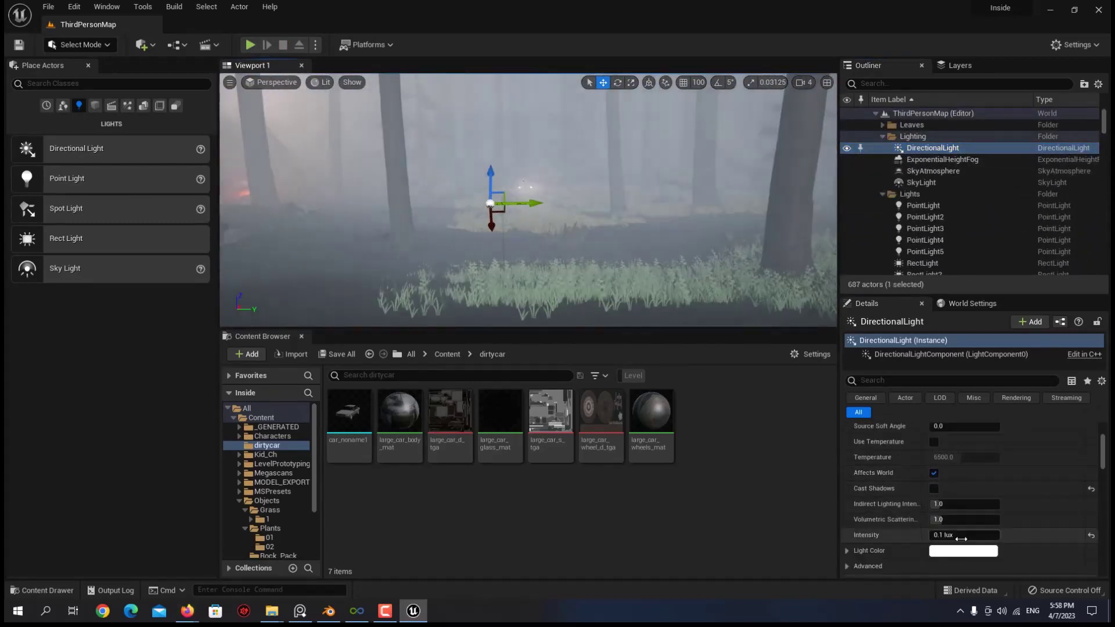
pyautogui.click(952, 535)
pyautogui.click(961, 519)
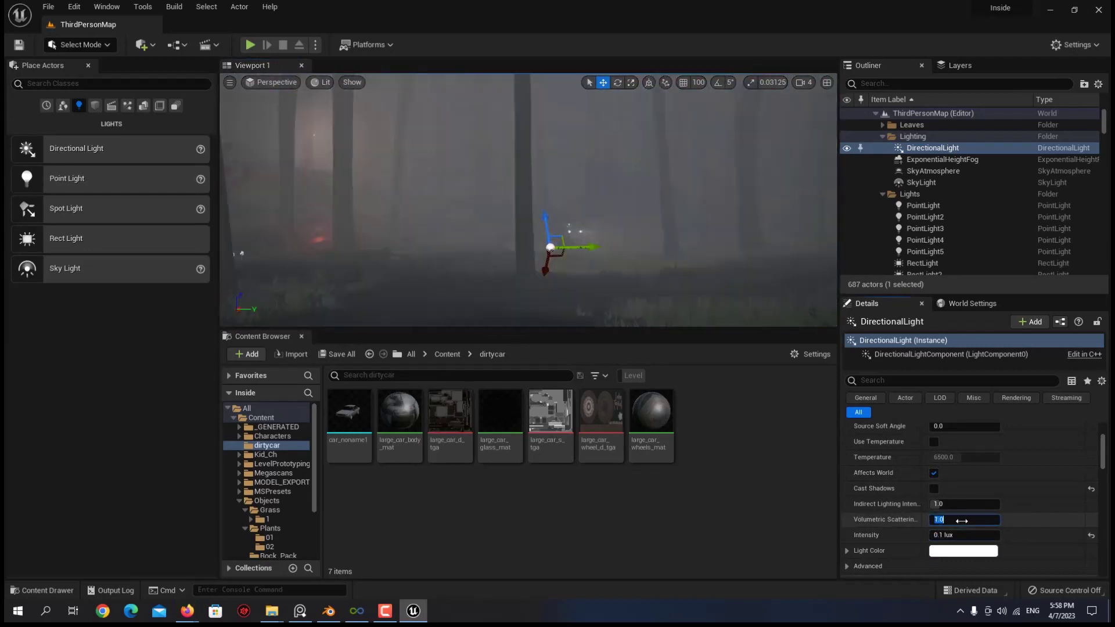
pyautogui.scroll(-3, 966, 525)
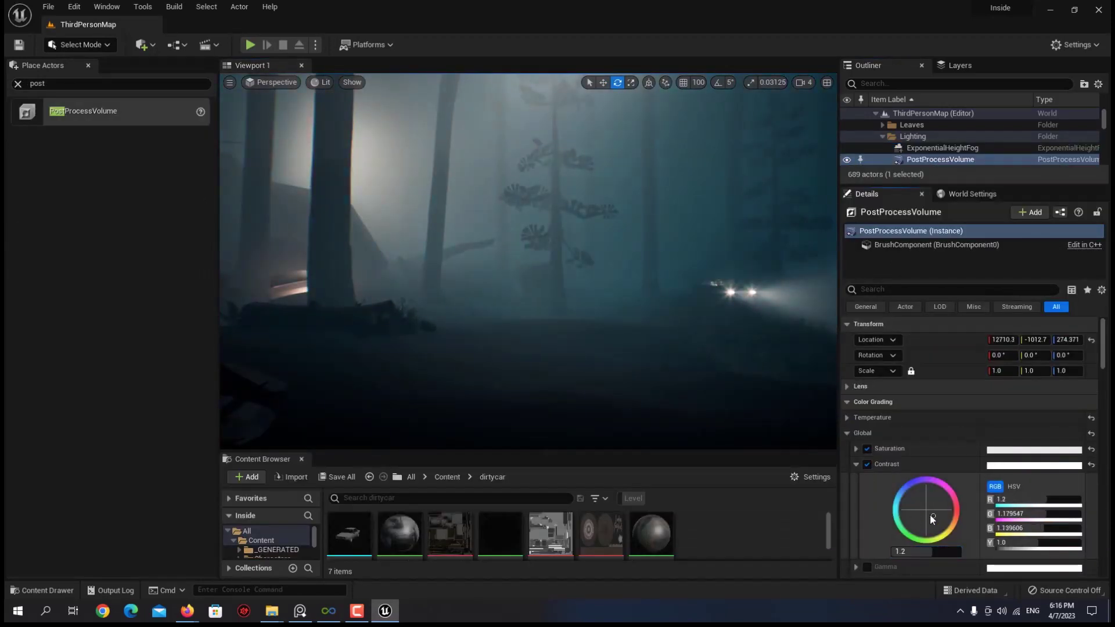
# Turn off the Global saturation override and expand Highlights saturation and contrast controls
pyautogui.click(856, 448)
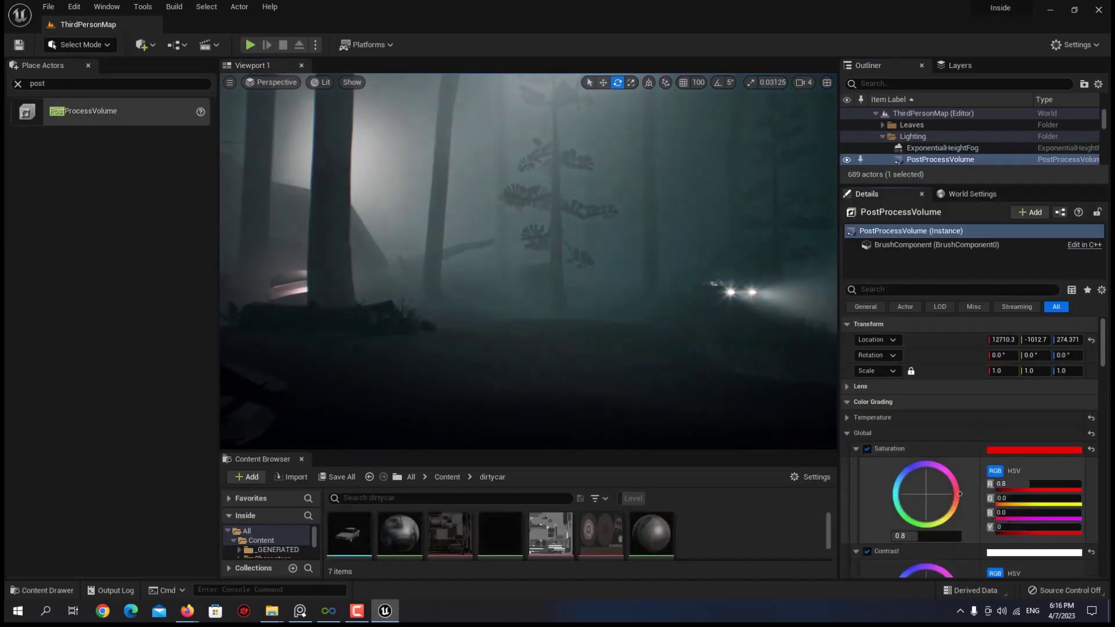
pyautogui.click(867, 448)
pyautogui.click(856, 448)
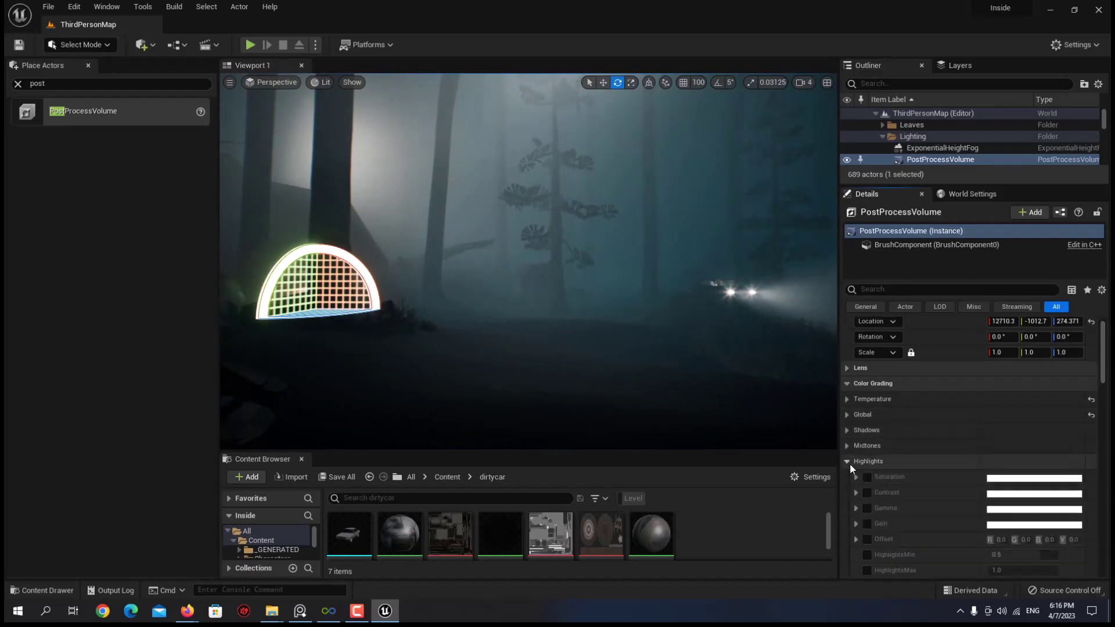
pyautogui.click(847, 414)
pyautogui.click(855, 477)
pyautogui.click(856, 441)
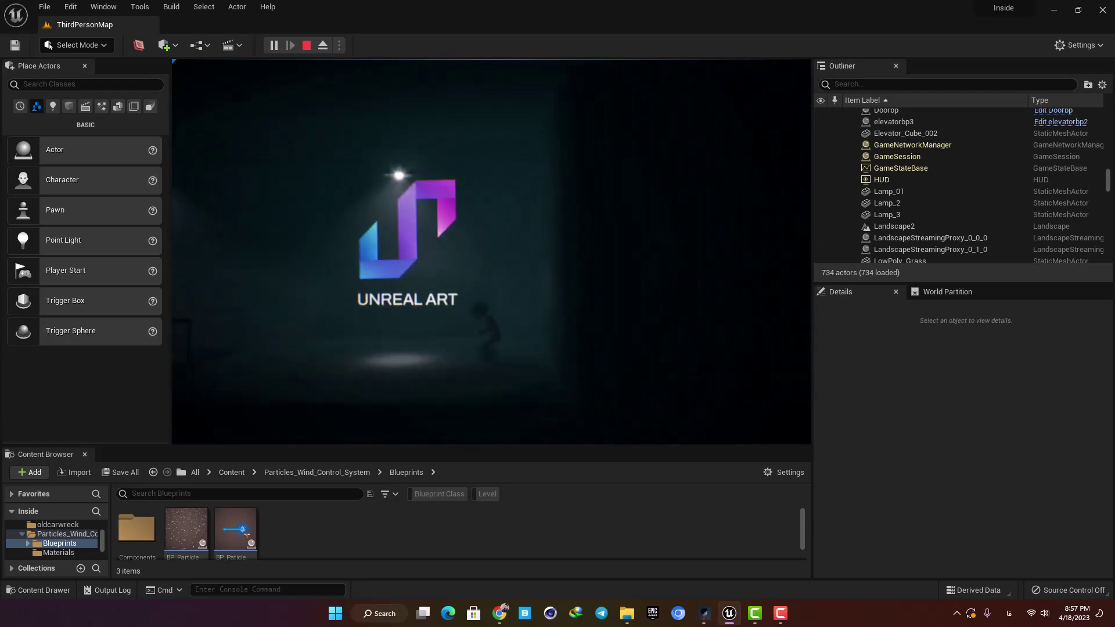
# End the test play session and return to the level editor
pyautogui.press('Escape')
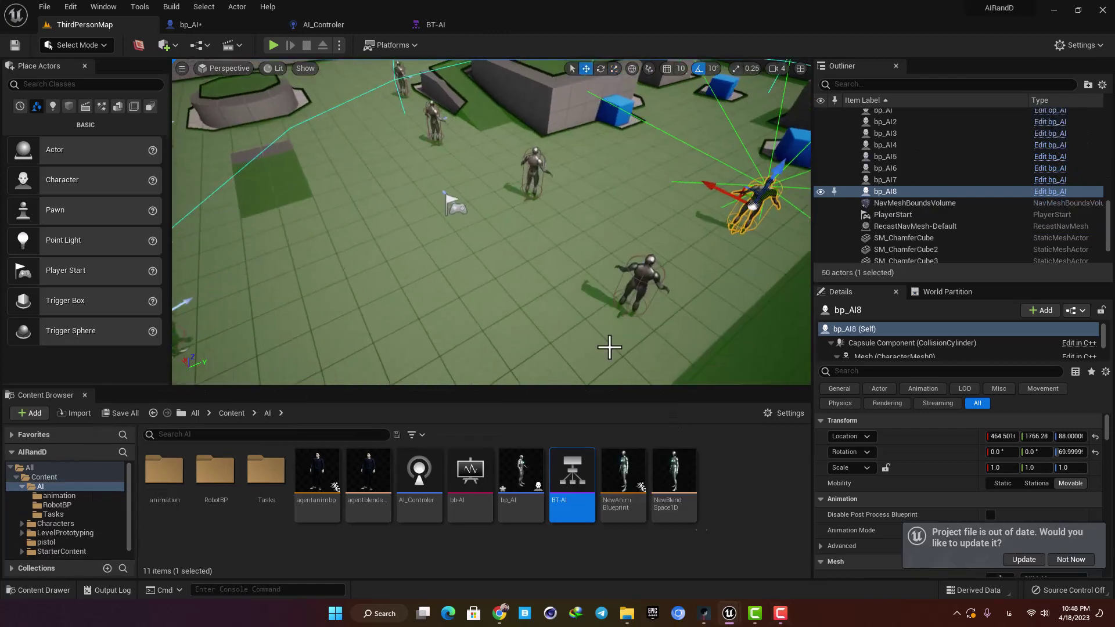
# Open the BT-AI behaviour tree to review its nodes, then stop the running game
pyautogui.doubleClick(531, 486)
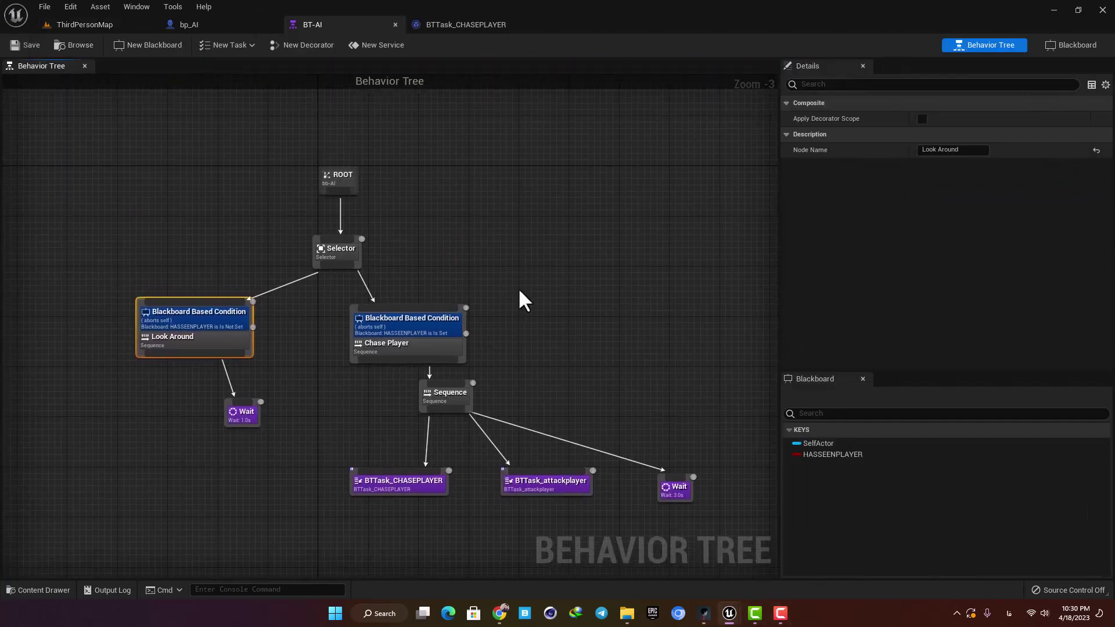
pyautogui.moveTo(519, 289); pyautogui.dragTo(526, 243, button='right')
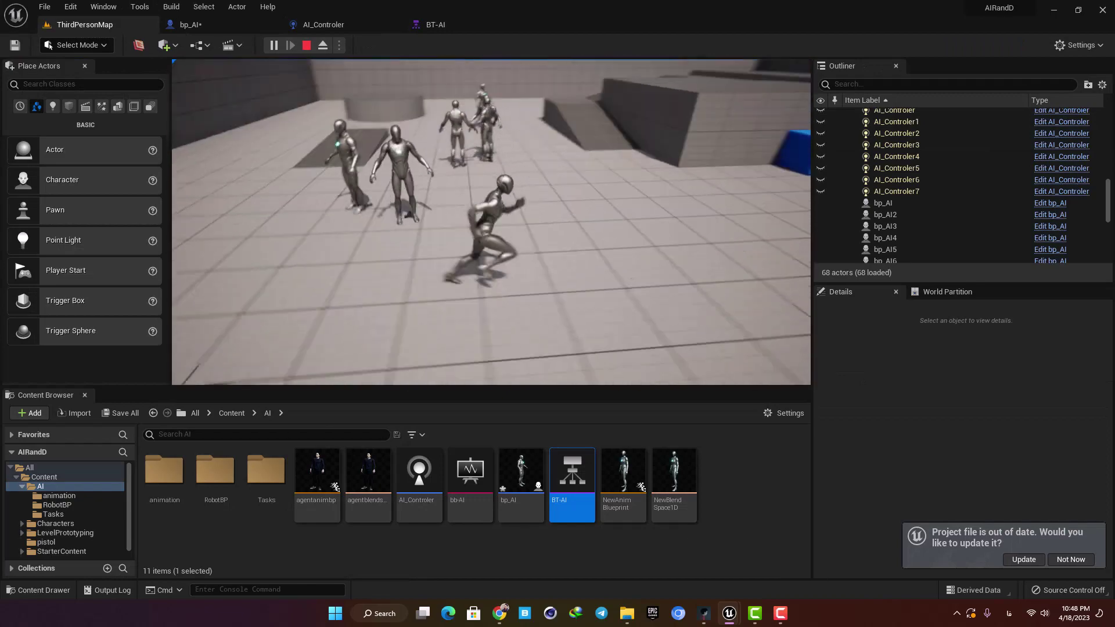
pyautogui.press('F8')
# Give bp_AI's mesh the agentanimbp_C animation blueprint and Breathing_Idle skeletal mesh, then play the level
pyautogui.click(190, 25)
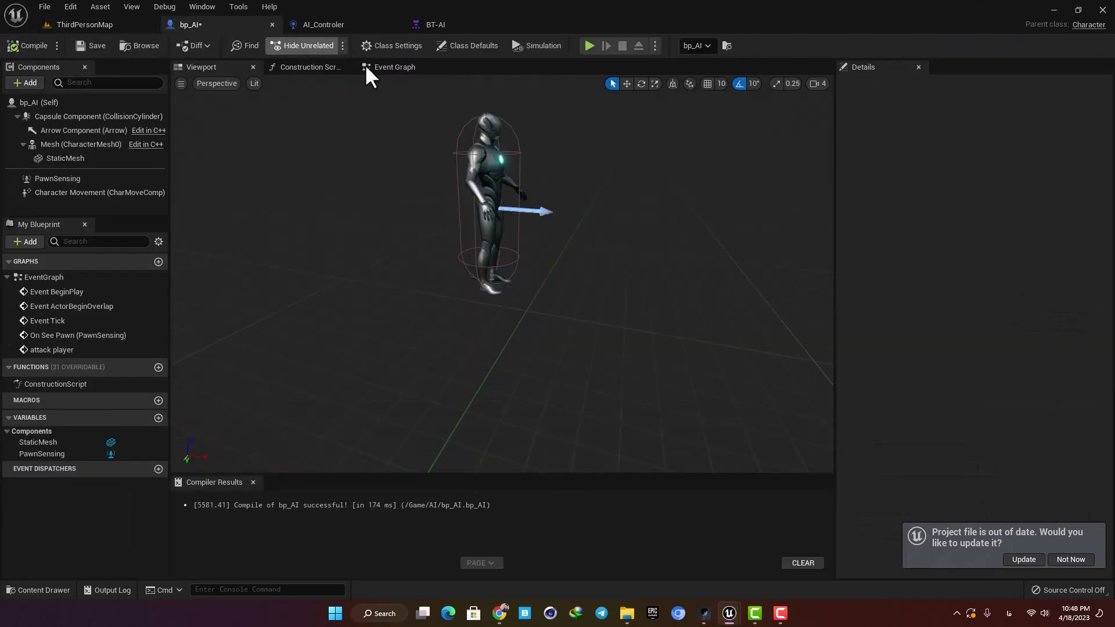
pyautogui.click(476, 172)
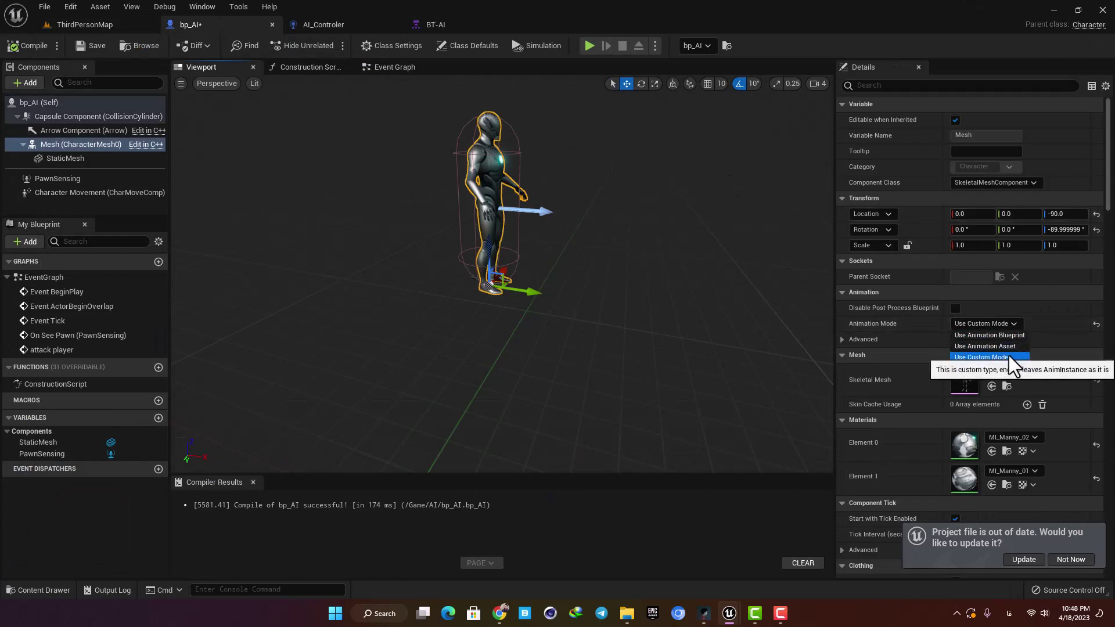
pyautogui.click(999, 335)
pyautogui.click(1006, 338)
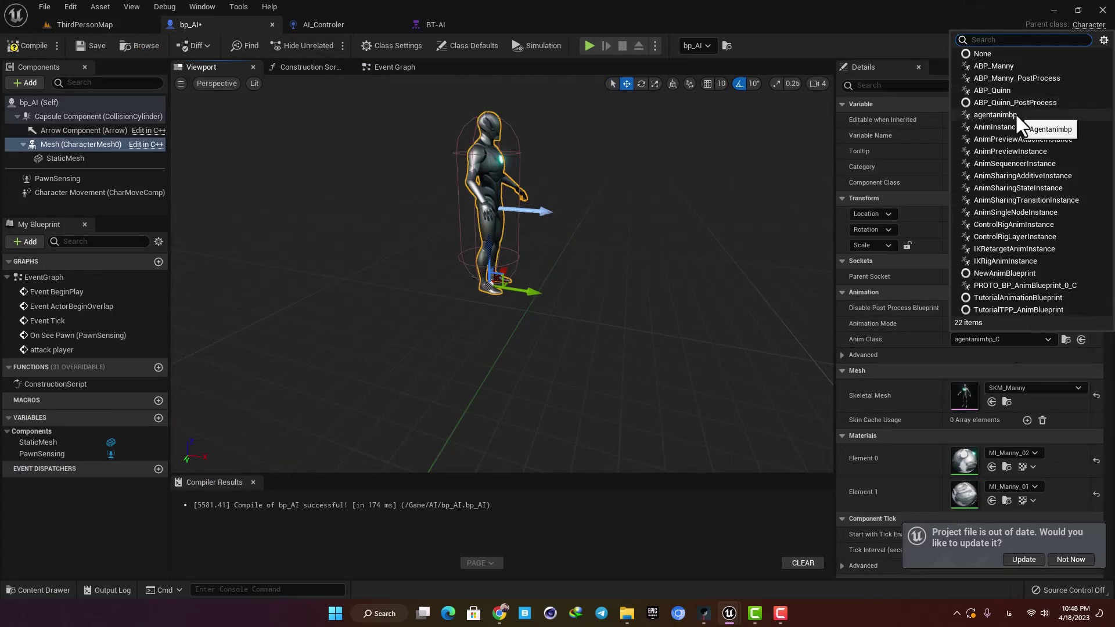
pyautogui.click(995, 114)
pyautogui.click(1033, 389)
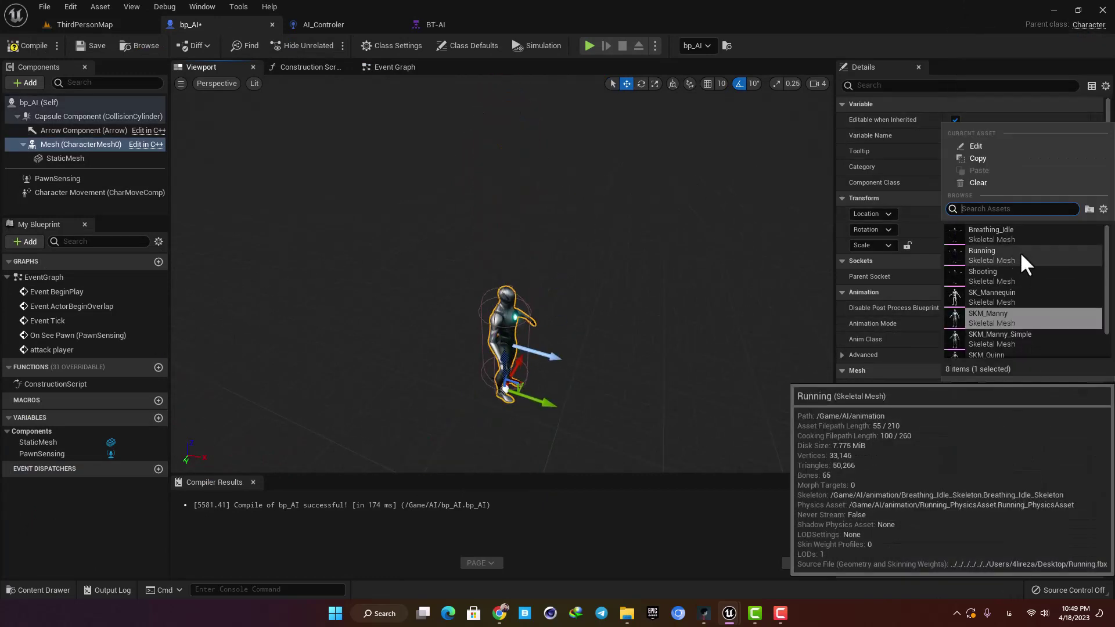
pyautogui.click(1010, 234)
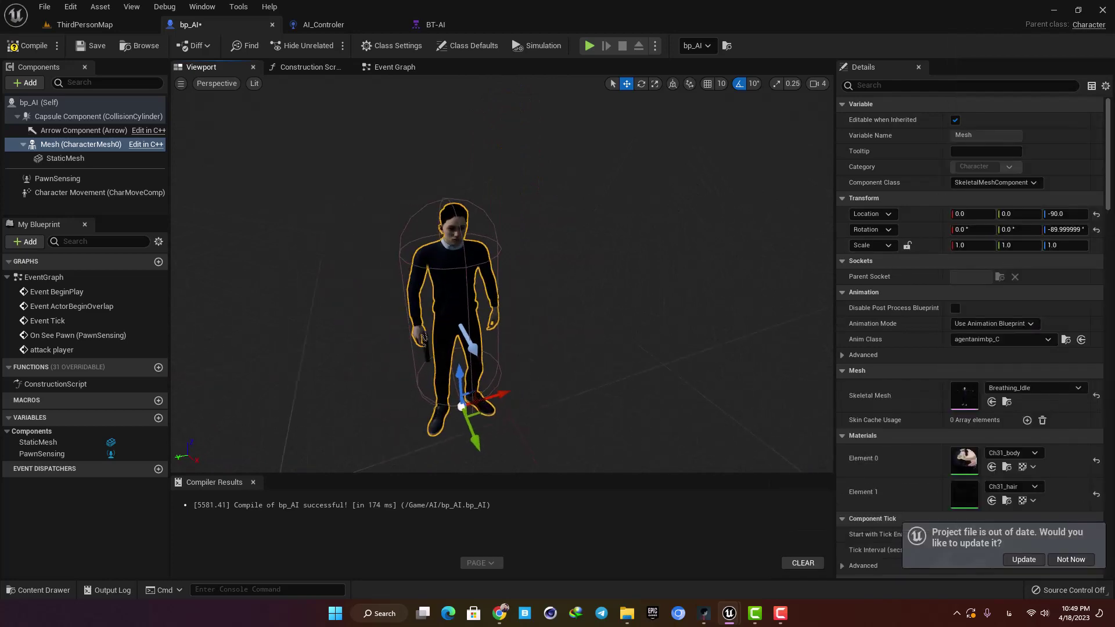
pyautogui.click(57, 23)
pyautogui.click(278, 45)
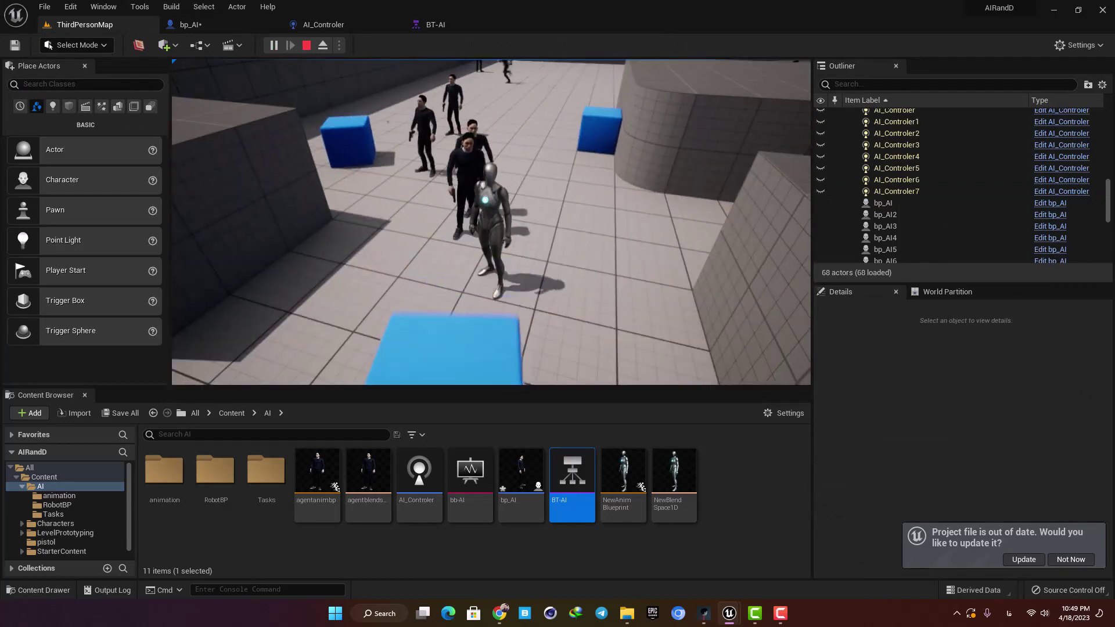
# Stop the test and select bp_AI's PawnSensing component to review its sight cones
pyautogui.press('Escape')
pyautogui.moveTo(591, 201); pyautogui.dragTo(552, 200, button='right')
pyautogui.click(255, 24)
pyautogui.click(57, 178)
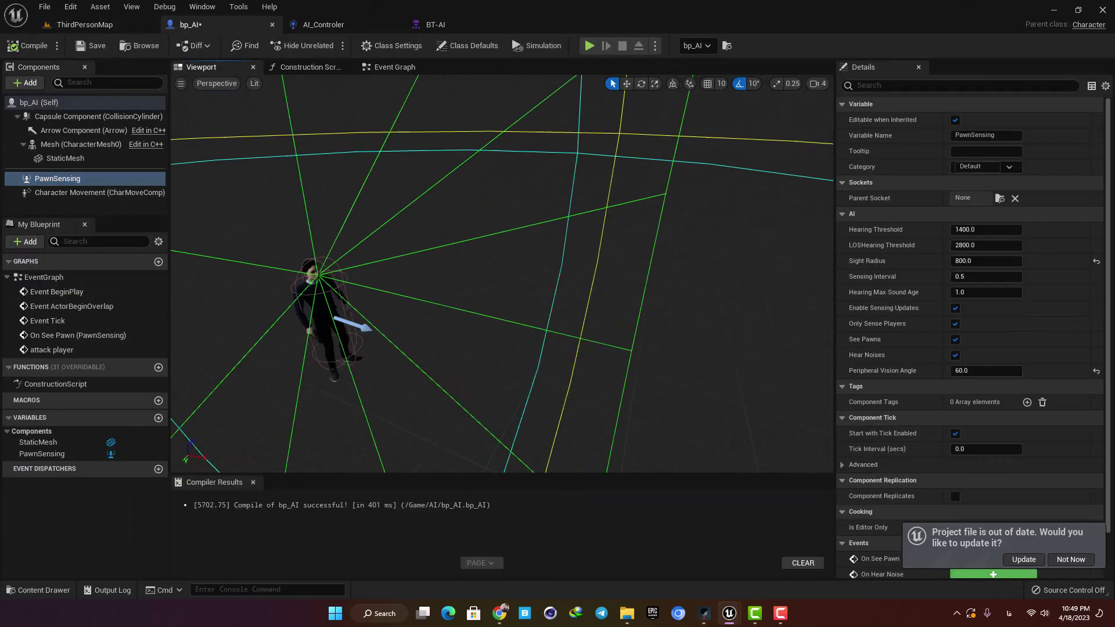
pyautogui.moveTo(502, 273); pyautogui.dragTo(484, 273, button='right')
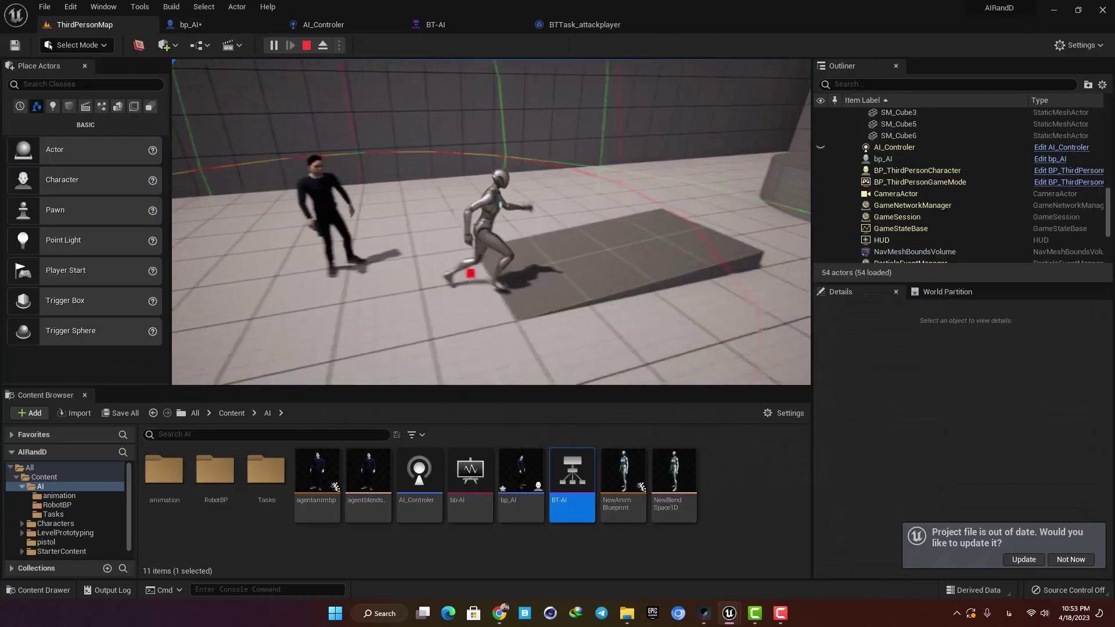
# Run the player toward the AI enemy and away again to test the chase
pyautogui.press('s')
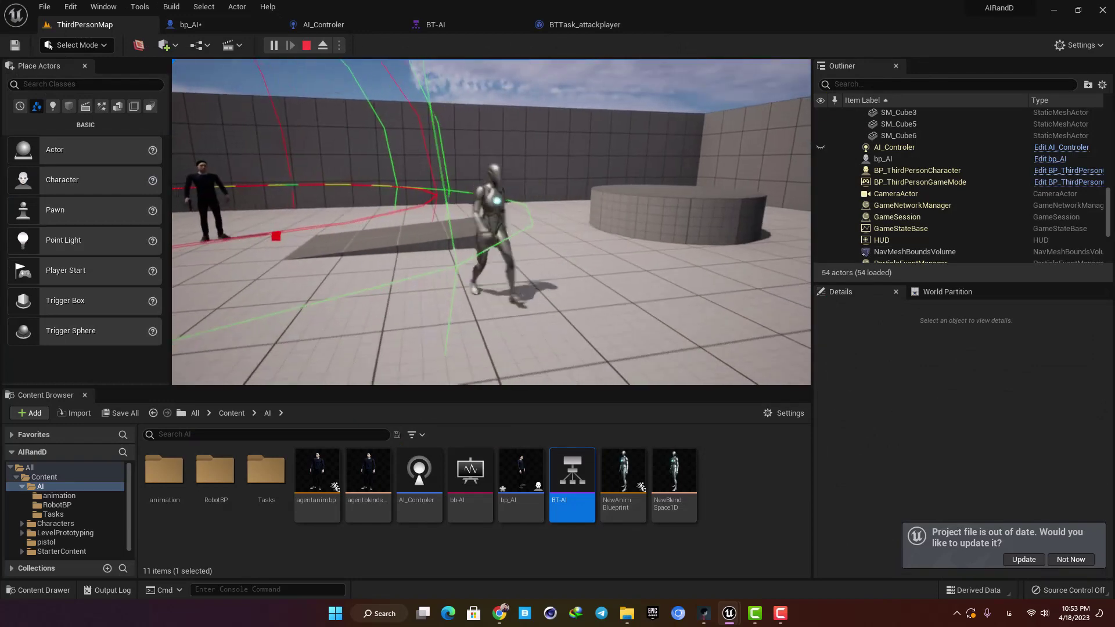
pyautogui.press('w')
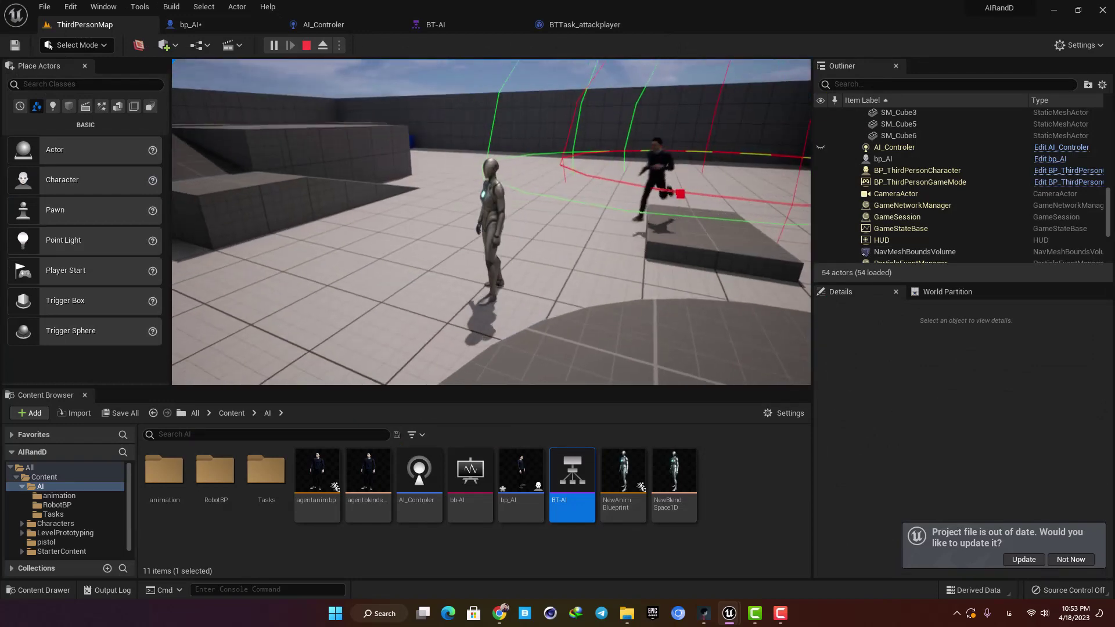
pyautogui.press('w')
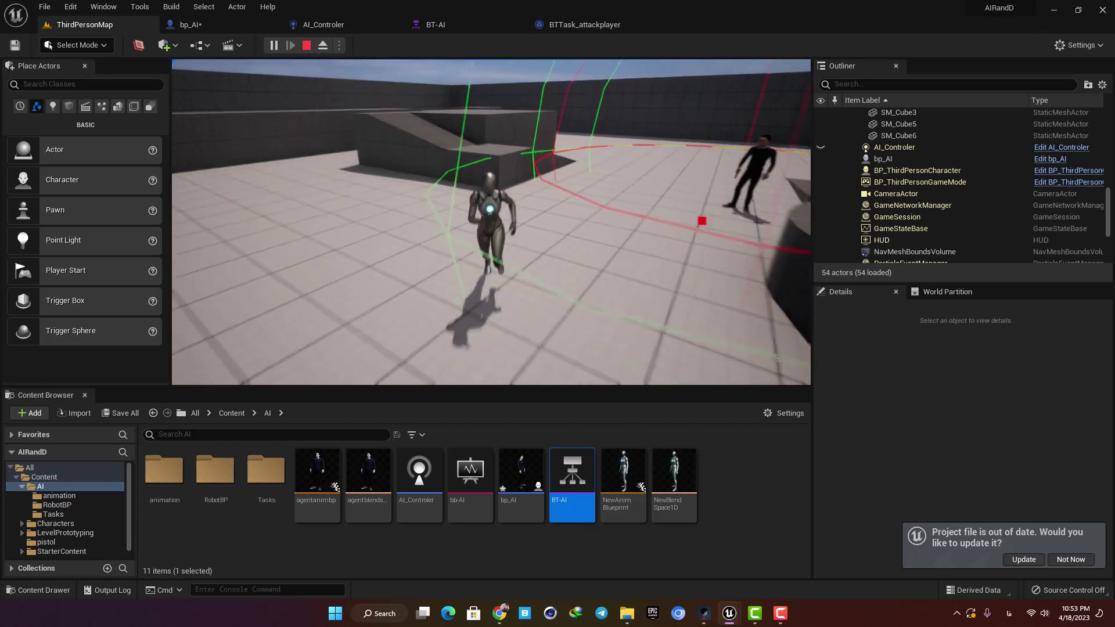
pyautogui.press('w')
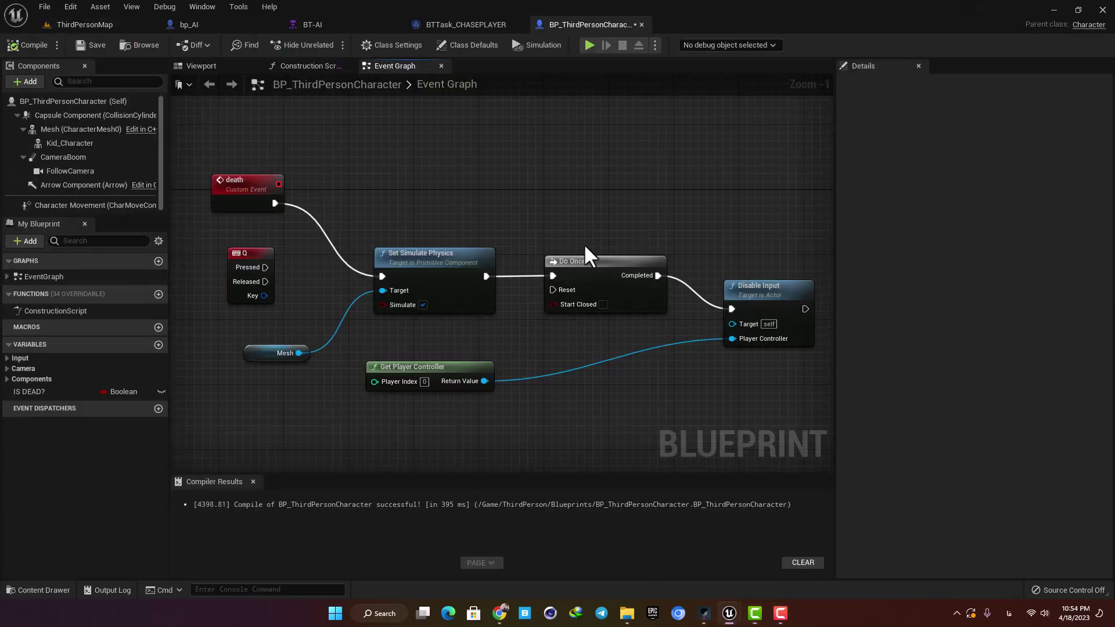
# Inspect the death custom event and Set Simulate Physics nodes, then play the level with Alt+P
pyautogui.moveTo(608, 255); pyautogui.dragTo(597, 282, button='right')
pyautogui.click(246, 208)
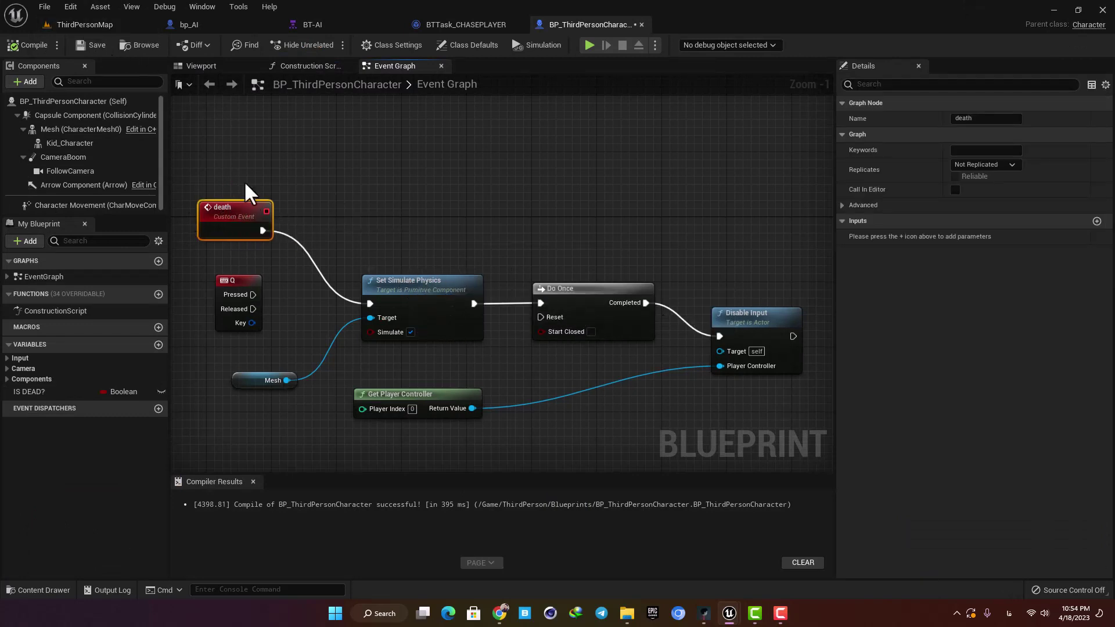
pyautogui.click(412, 284)
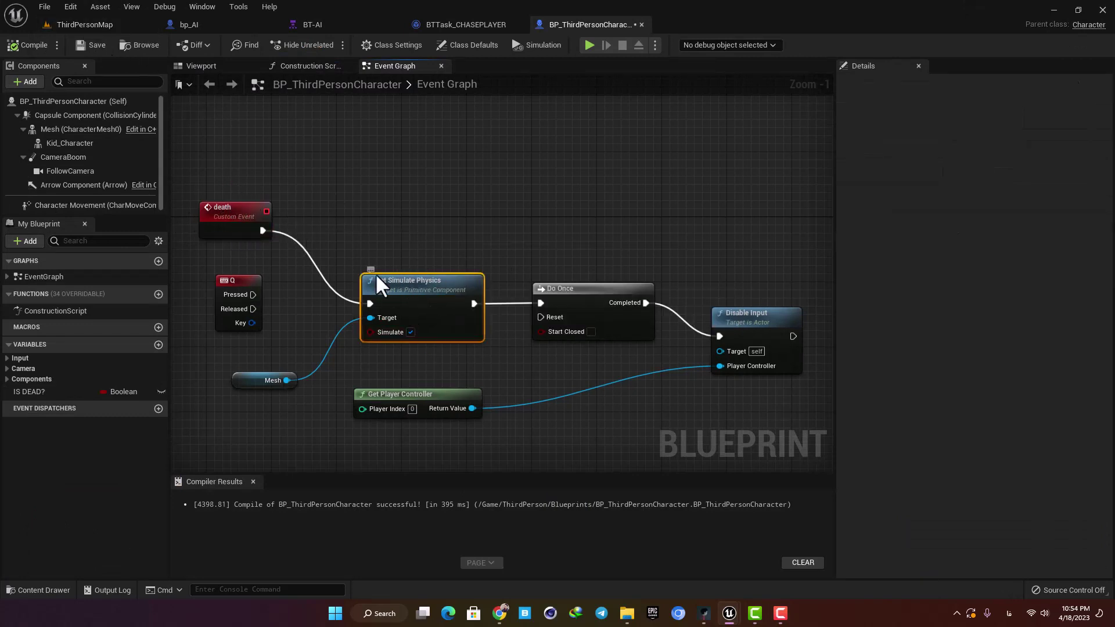
pyautogui.moveTo(406, 259); pyautogui.dragTo(384, 224, button='right')
pyautogui.hotkey('alt', 'p')
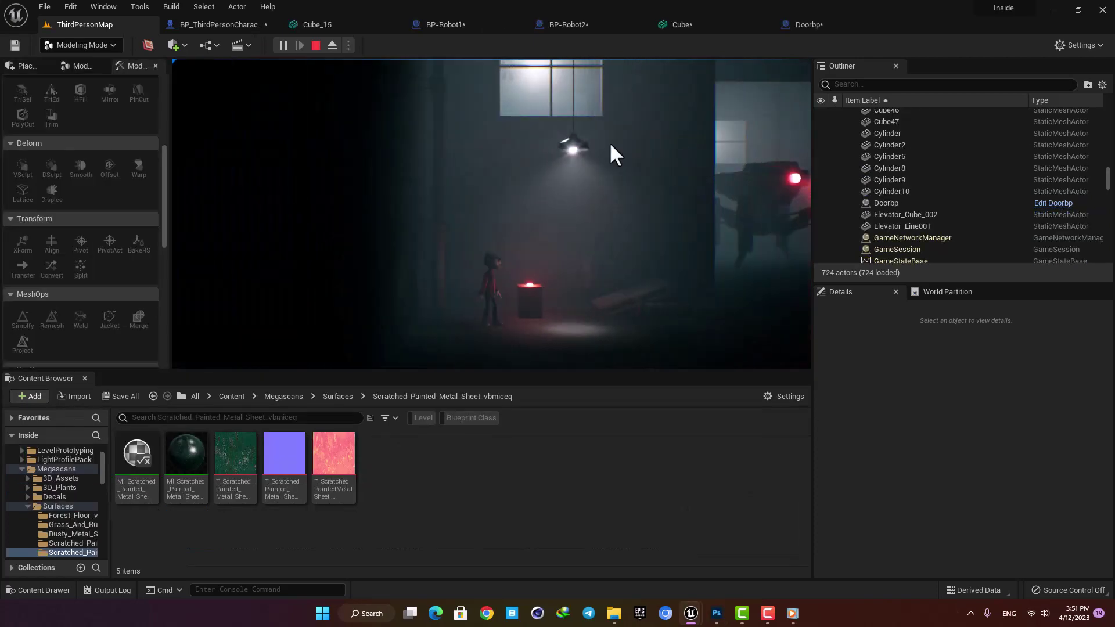
# In Doorbp's Event Graph, add a Flip Flop node off the E Pressed event
pyautogui.click(809, 24)
pyautogui.click(395, 67)
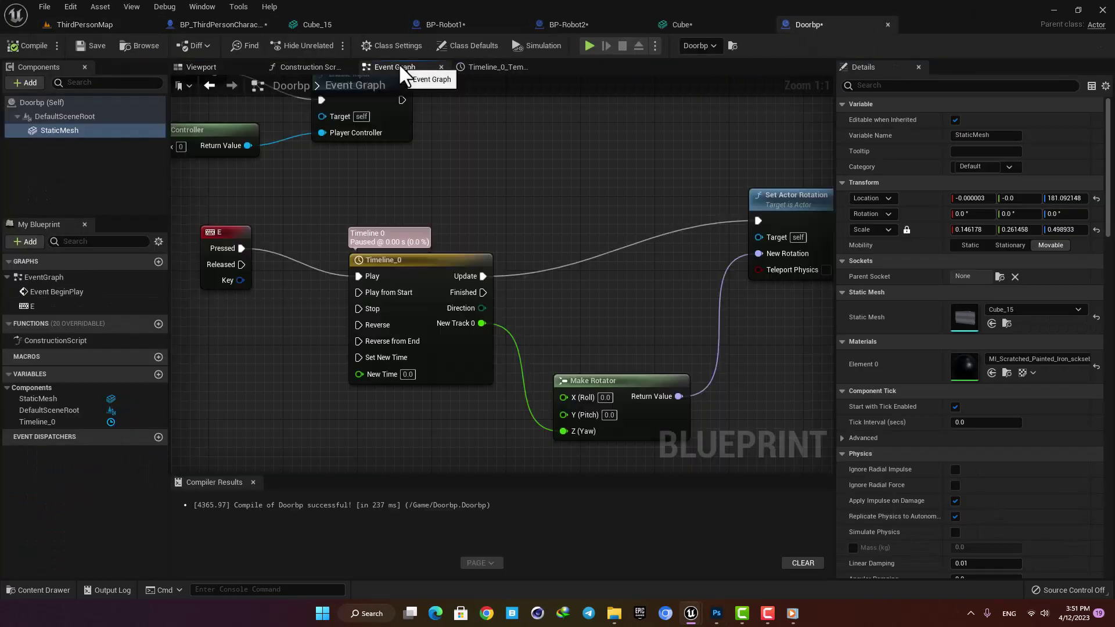
pyautogui.scroll(-2, 490, 226)
pyautogui.click(283, 247)
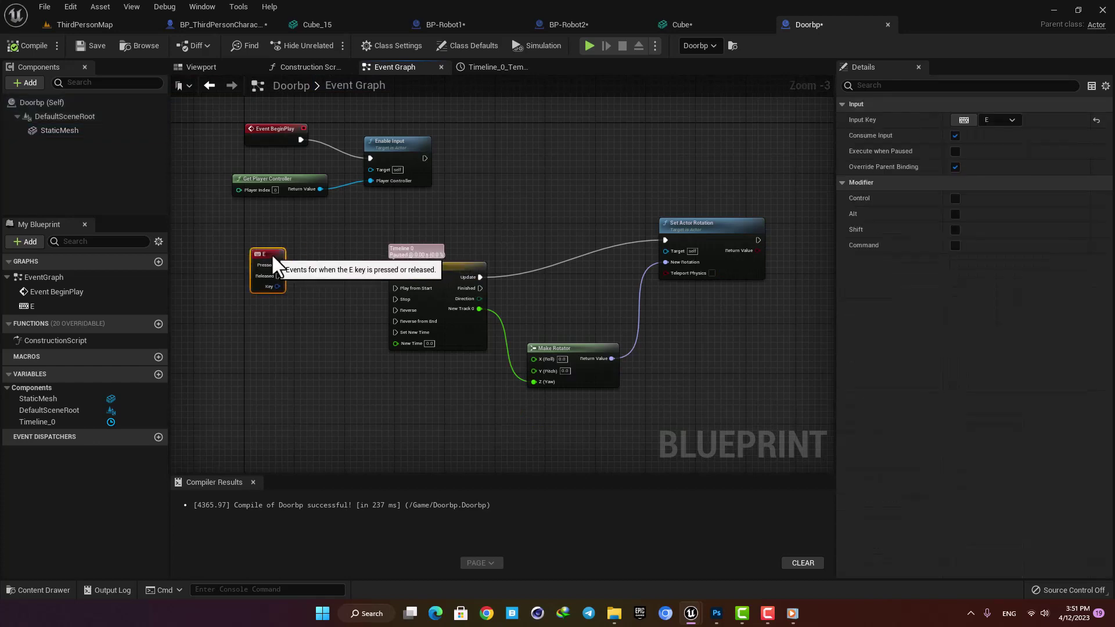
pyautogui.moveTo(294, 235); pyautogui.dragTo(349, 248)
pyautogui.write('flip')
pyautogui.press('Return')
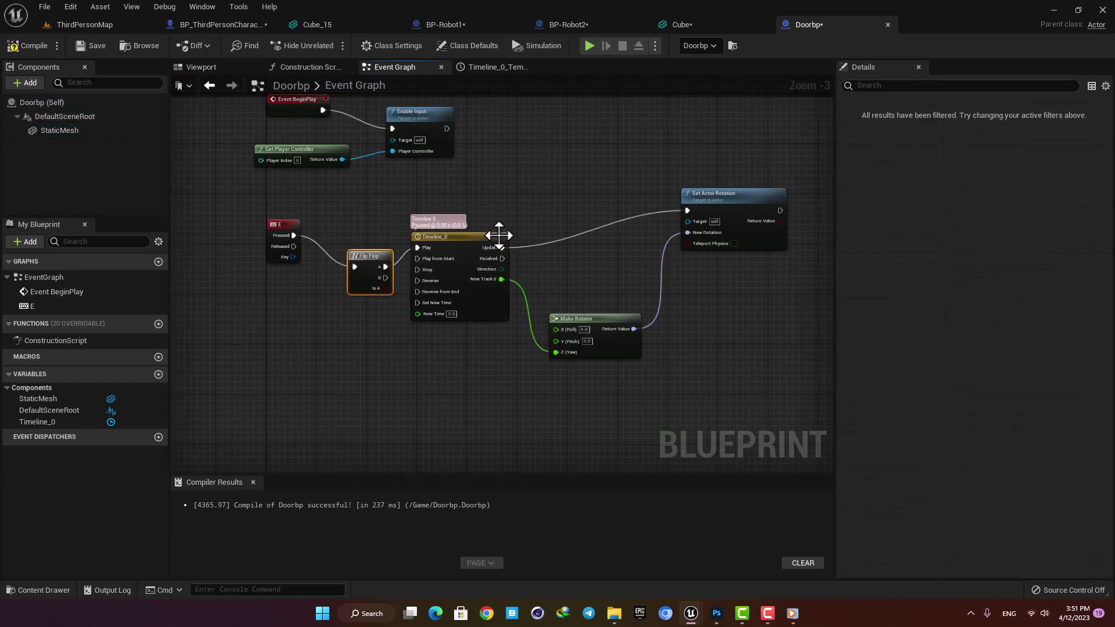
# Wire the Flip Flop into Timeline_0, reposition the timeline, and play to test the door
pyautogui.moveTo(595, 317); pyautogui.dragTo(657, 311)
pyautogui.moveTo(486, 232); pyautogui.dragTo(518, 220)
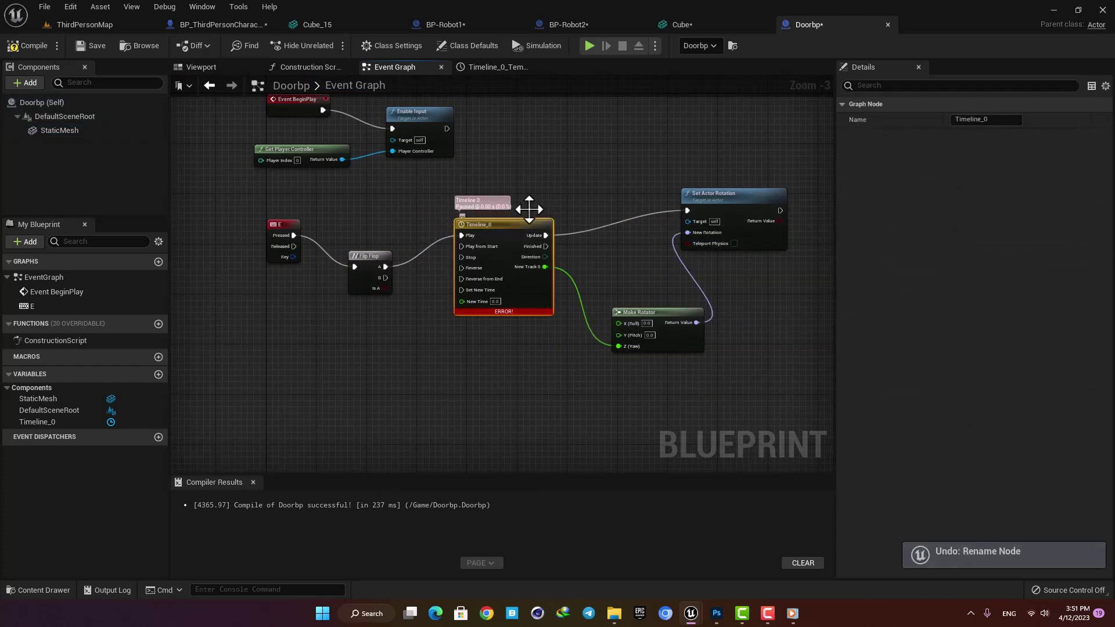
pyautogui.click(511, 230)
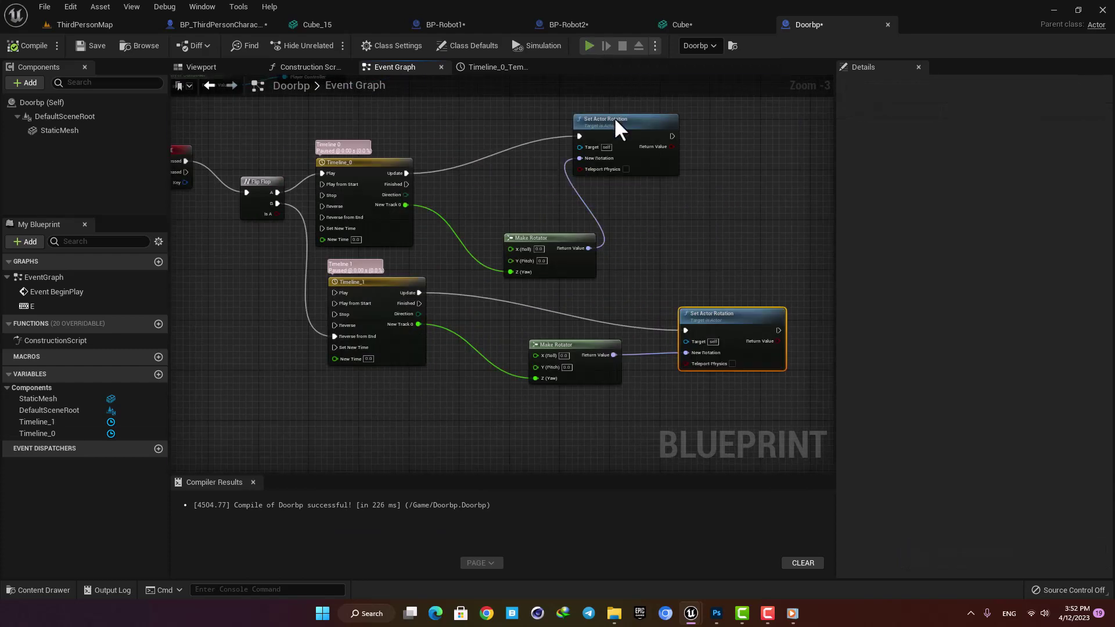
pyautogui.click(589, 45)
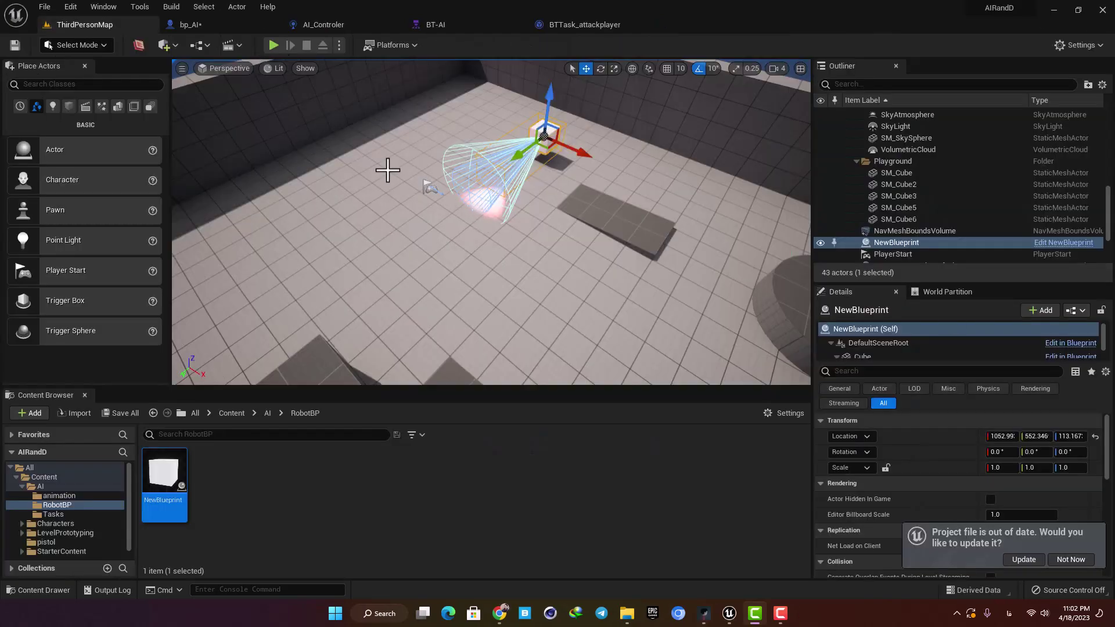
# Play the level and run the character forward to test the cube actor
pyautogui.scroll(-2, 393, 165)
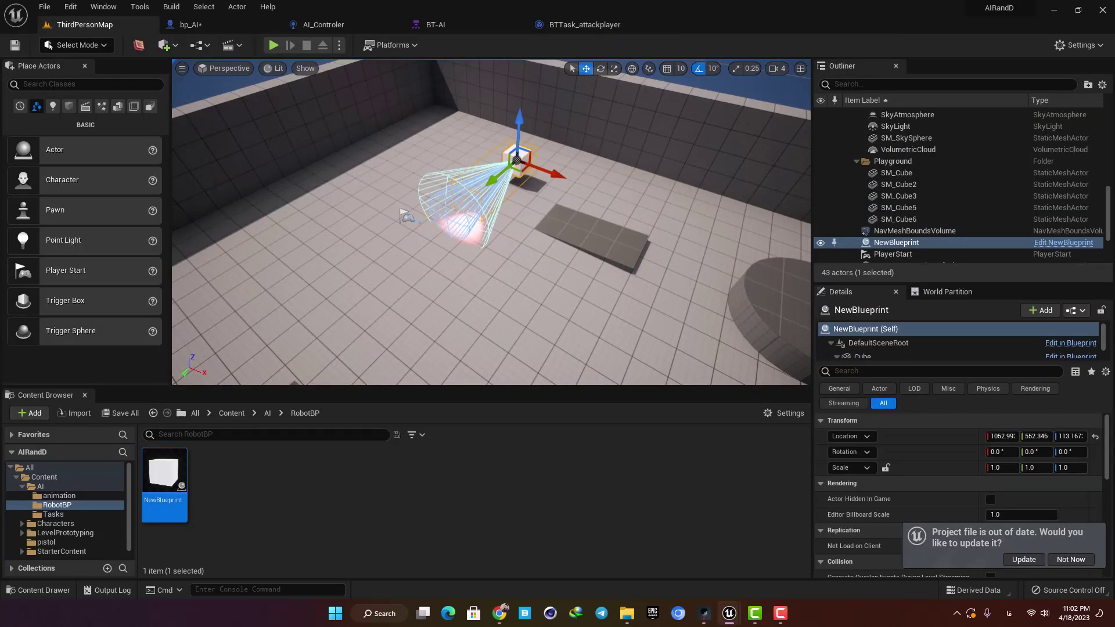
pyautogui.hotkey('alt', 'p')
pyautogui.click(393, 187)
pyautogui.press('w')
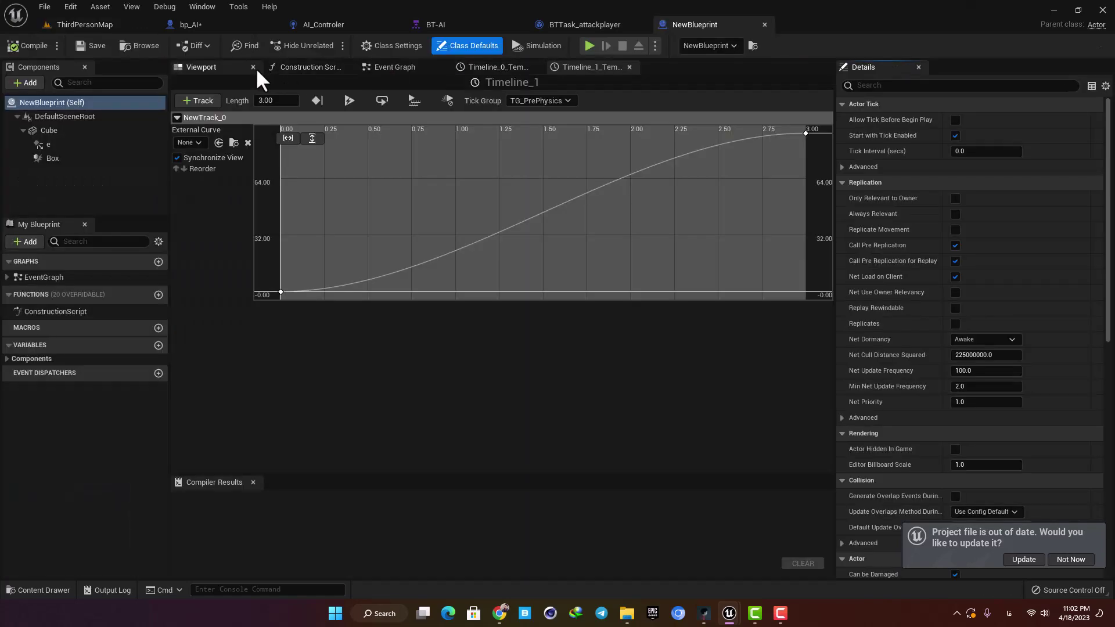
# Open NewBlueprint, frame its Event Graph nodes, then view the cube in the Viewport
pyautogui.click(240, 67)
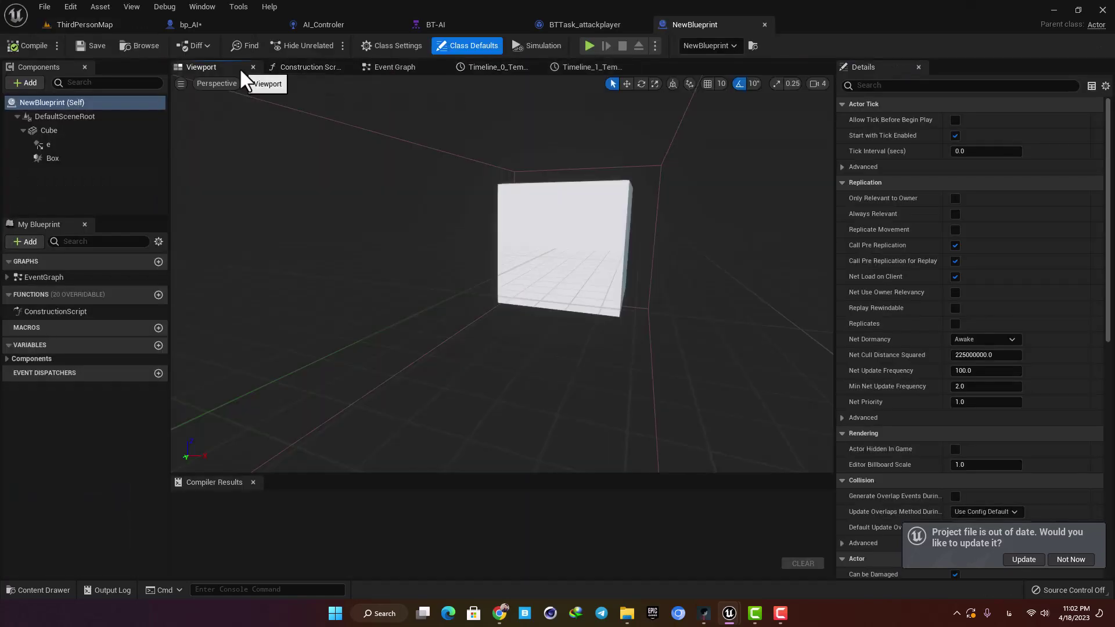
pyautogui.click(399, 67)
pyautogui.scroll(-4, 448, 277)
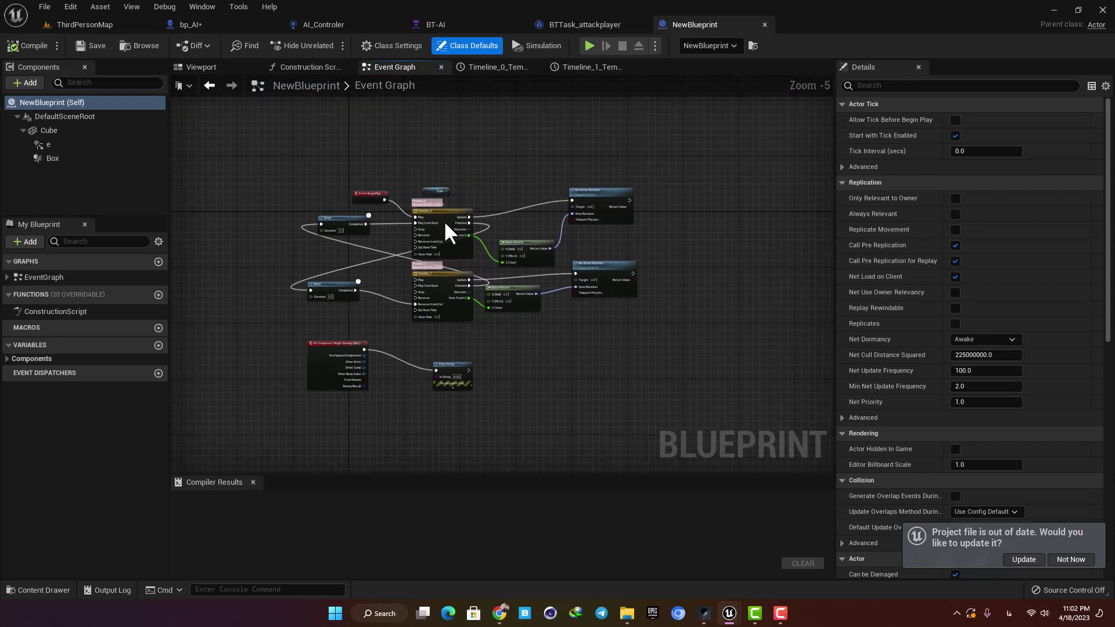
pyautogui.click(692, 291)
pyautogui.scroll(2, 636, 331)
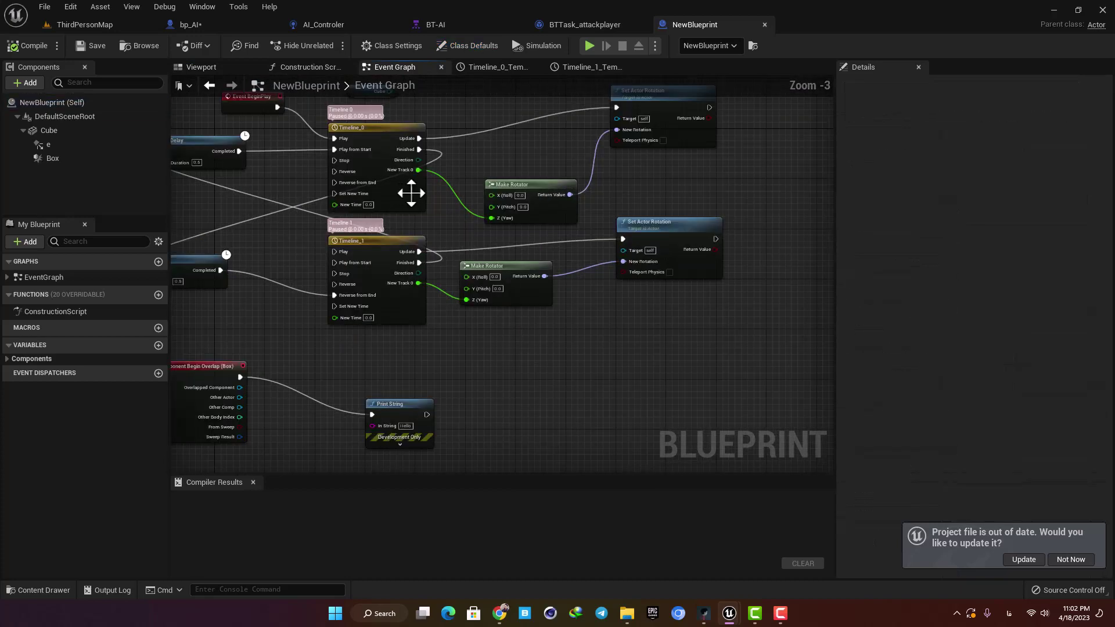
pyautogui.moveTo(413, 193); pyautogui.dragTo(466, 242, button='right')
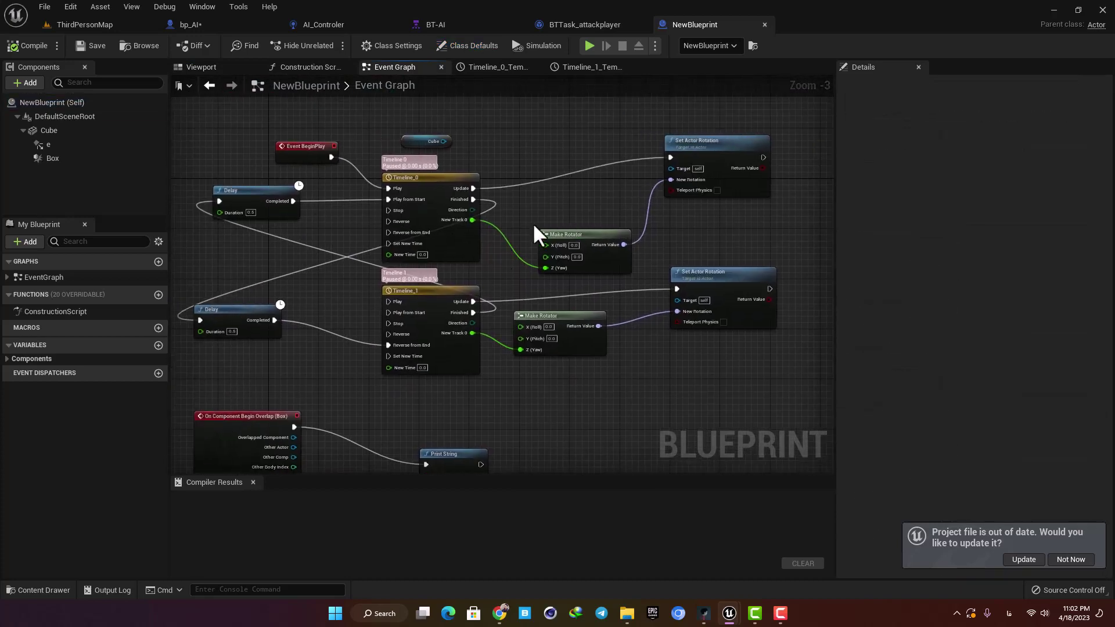
pyautogui.moveTo(536, 222); pyautogui.dragTo(542, 204, button='right')
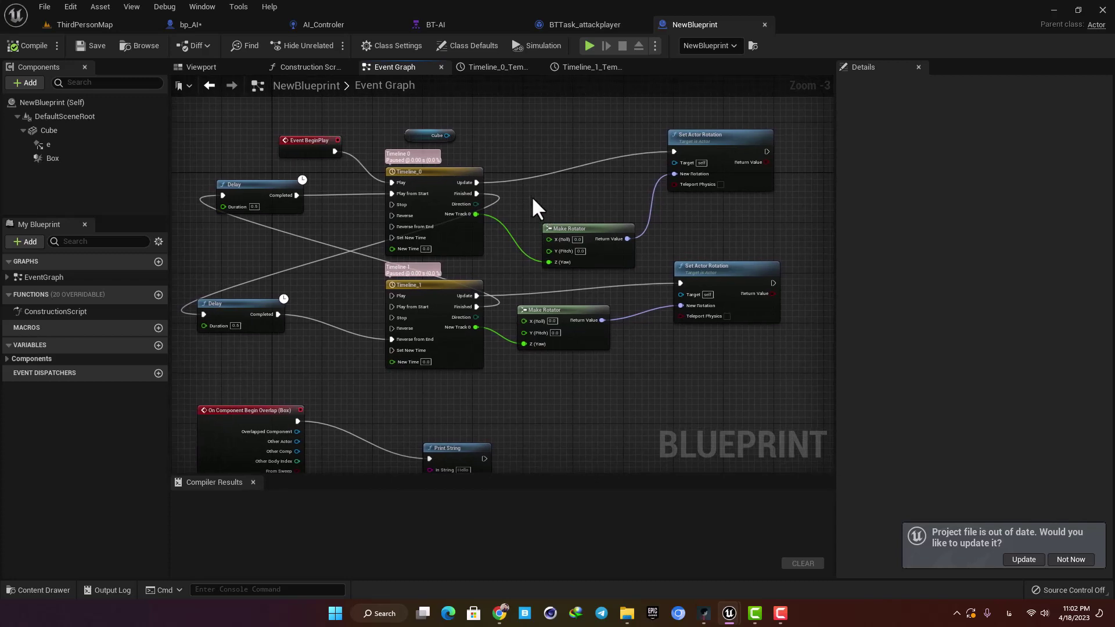
pyautogui.click(206, 68)
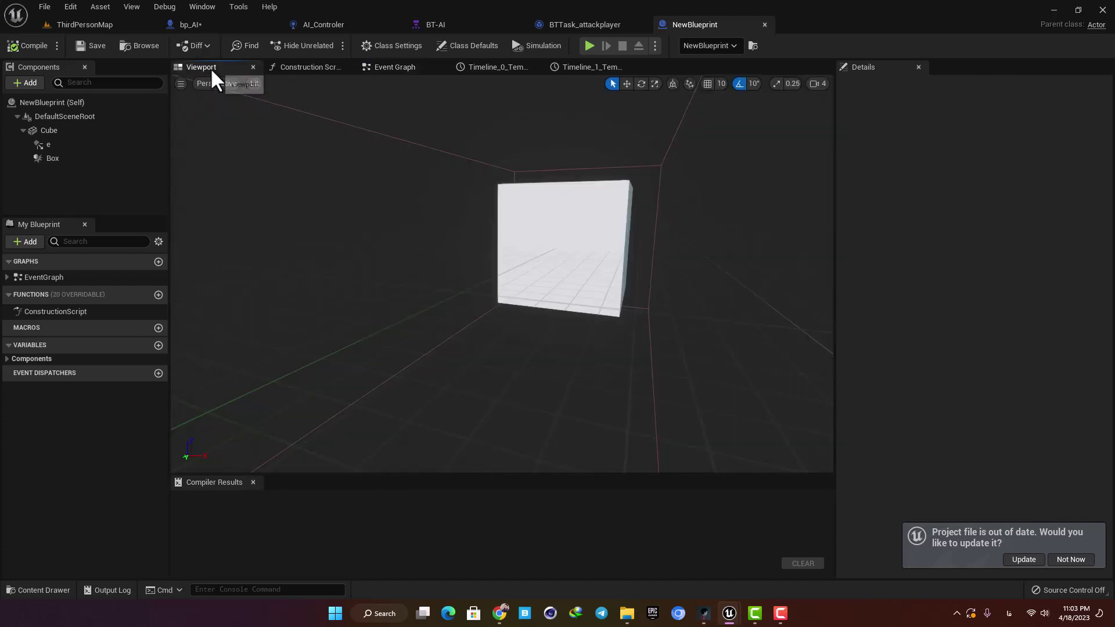
pyautogui.moveTo(250, 119); pyautogui.dragTo(263, 140)
# Select the Box trigger, then play ThirdPersonMap to test it and reframe the viewport afterwards
pyautogui.click(325, 299)
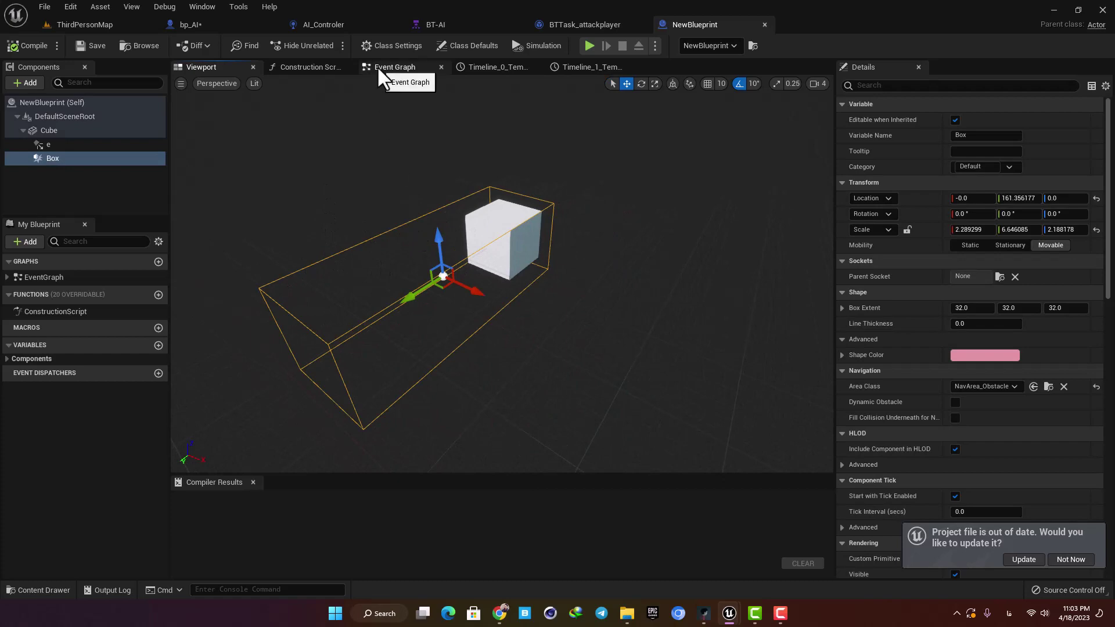
pyautogui.click(114, 24)
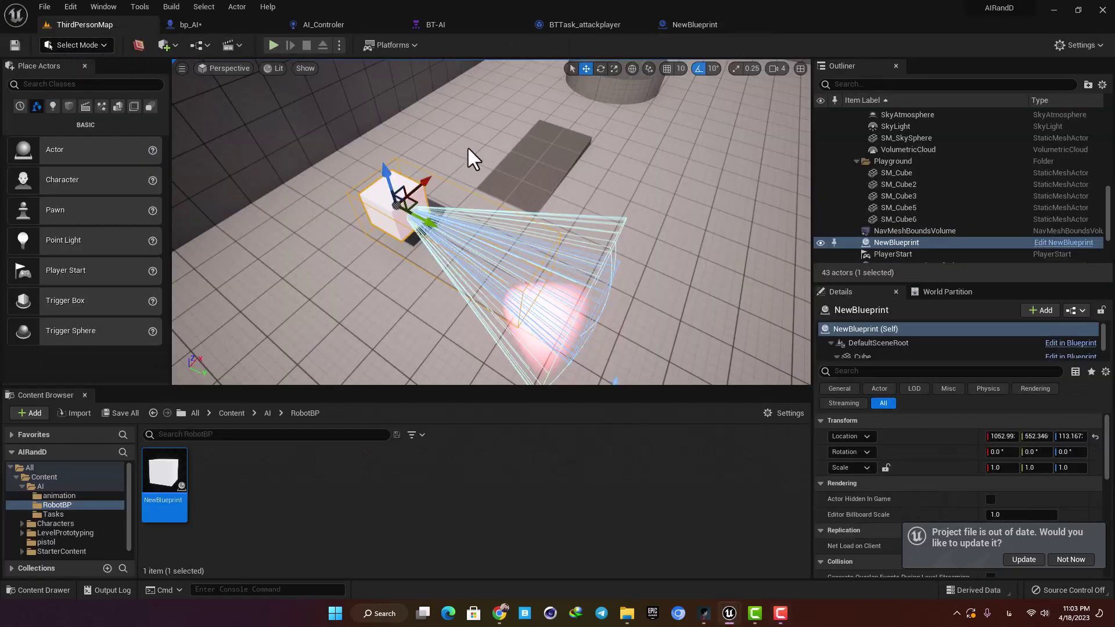
pyautogui.click(273, 44)
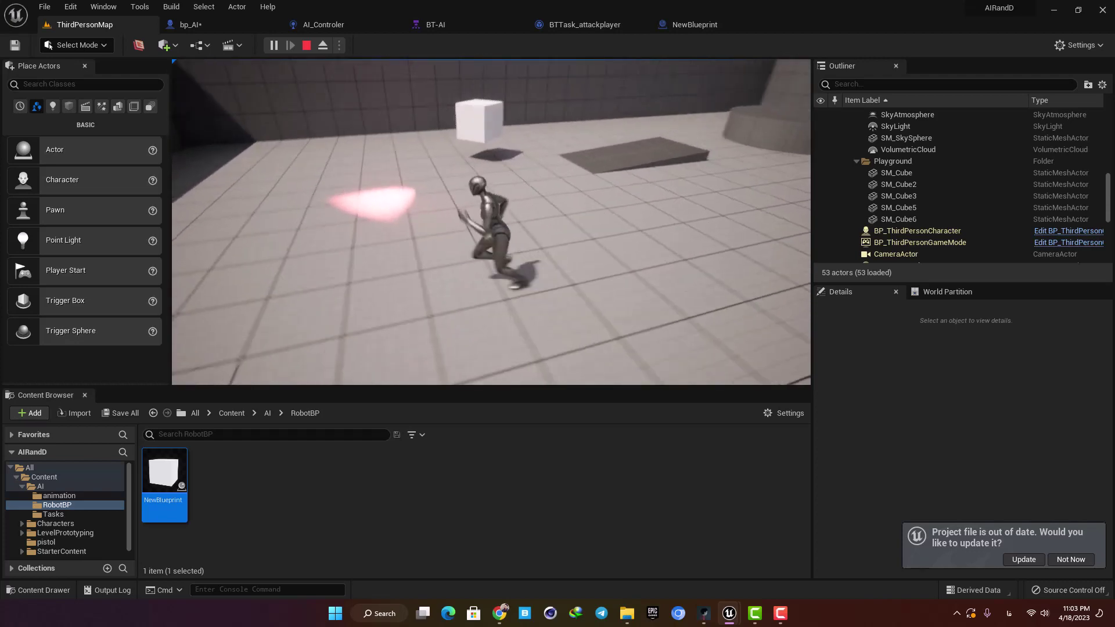
pyautogui.press('Escape')
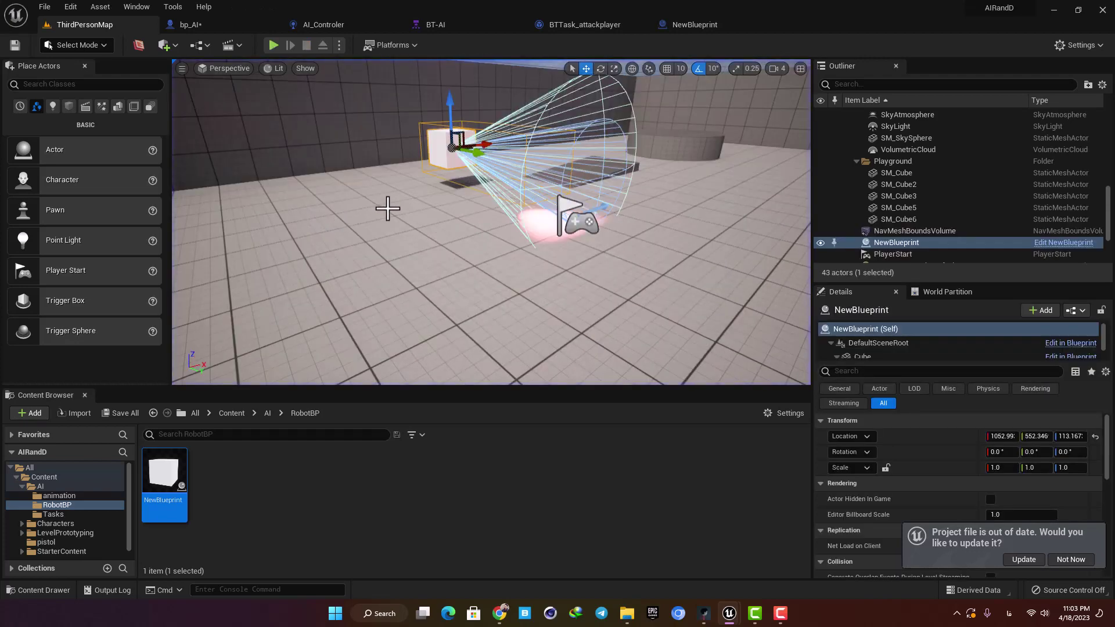
pyautogui.moveTo(388, 207); pyautogui.dragTo(387, 223, button='right')
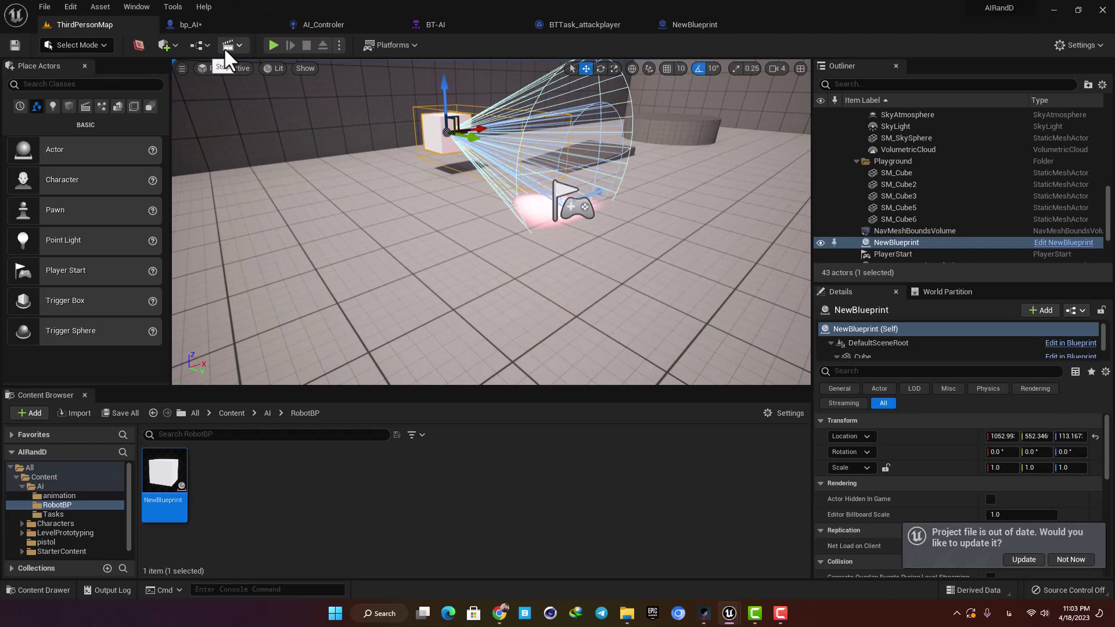
pyautogui.moveTo(392, 92)
pyautogui.mouseDown(button='right')
pyautogui.moveTo(392, 108)
pyautogui.moveTo(392, 93)
pyautogui.mouseUp(button='right')
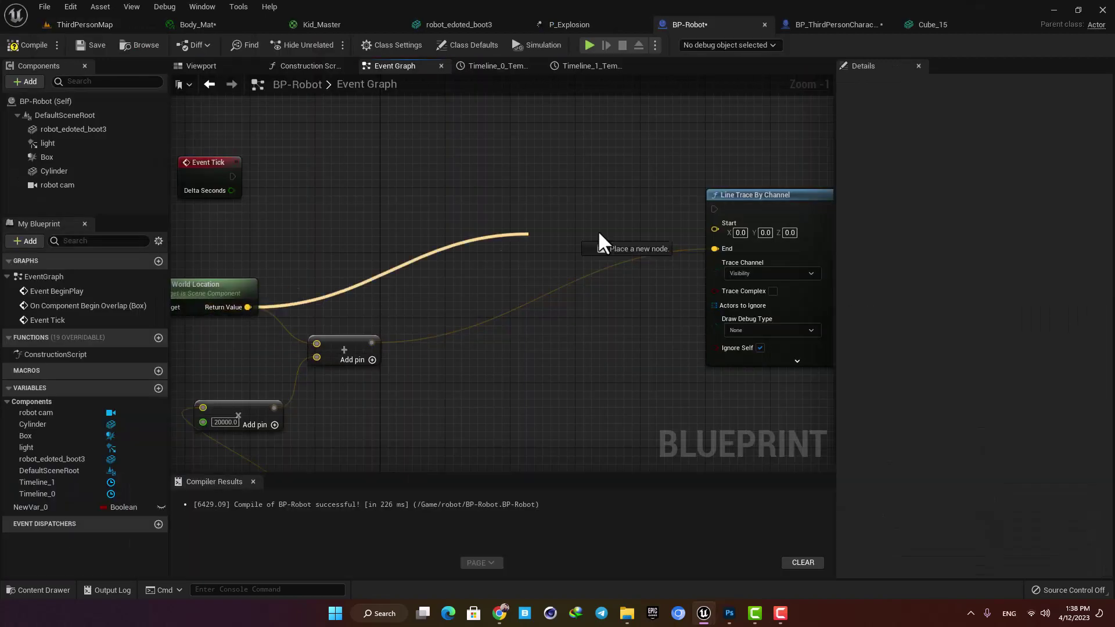
# Wire Event Tick into Line Trace By Channel, open Draw Debug Type, and edit BP-Robot2's vector Y
pyautogui.moveTo(598, 242); pyautogui.dragTo(493, 242)
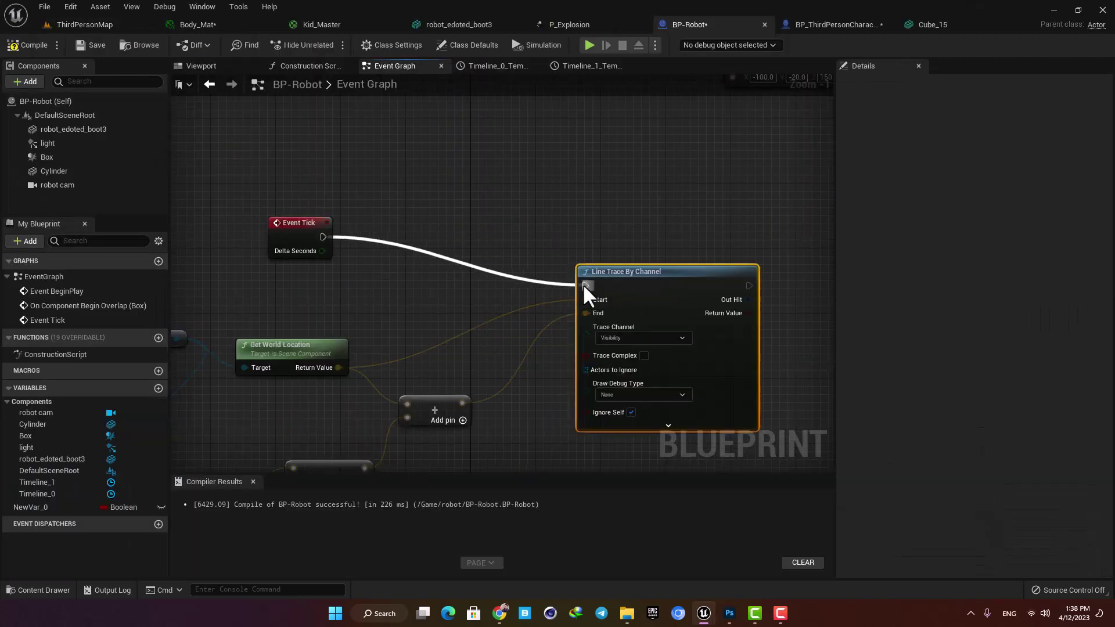
pyautogui.click(624, 329)
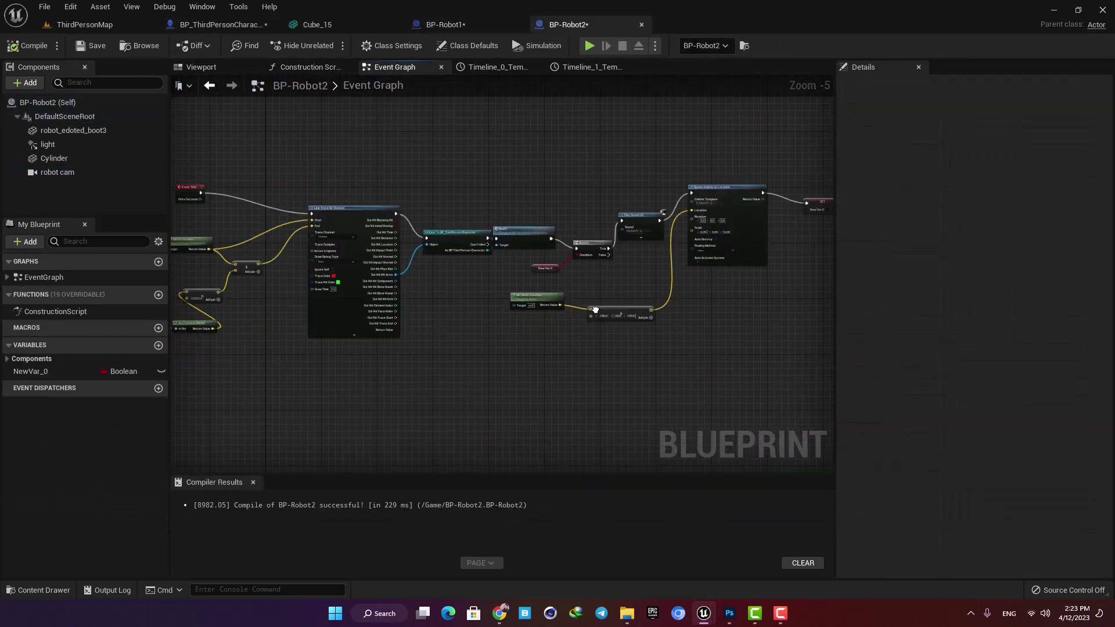
pyautogui.scroll(5, 595, 310)
pyautogui.click(576, 284)
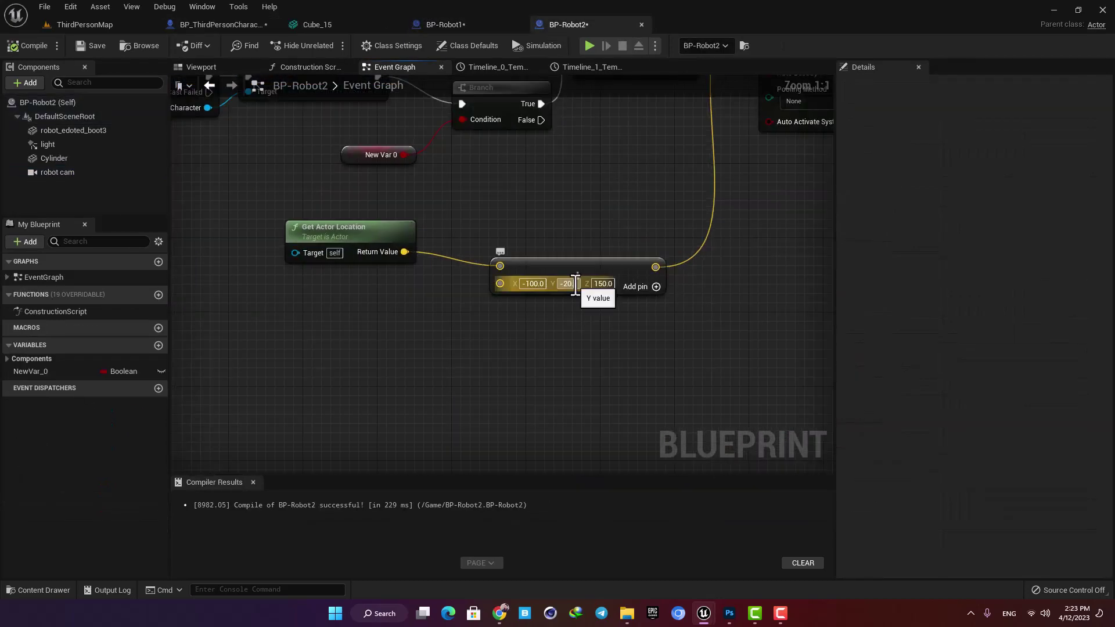
pyautogui.click(453, 26)
pyautogui.click(549, 25)
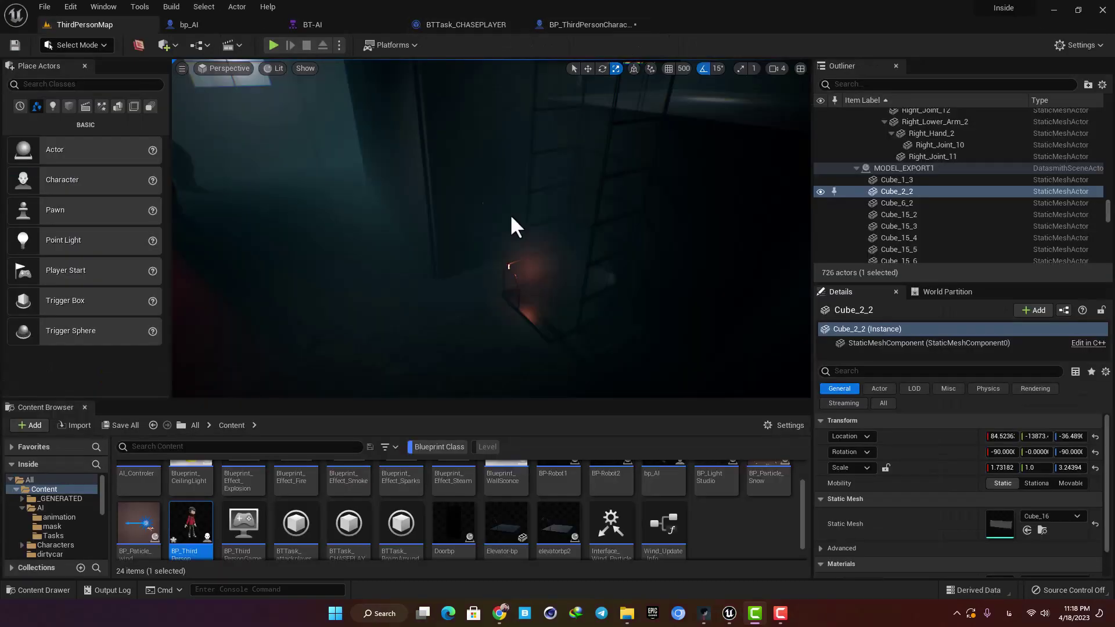
pyautogui.click(477, 249)
pyautogui.doubleClick(1075, 194)
pyautogui.click(1076, 191)
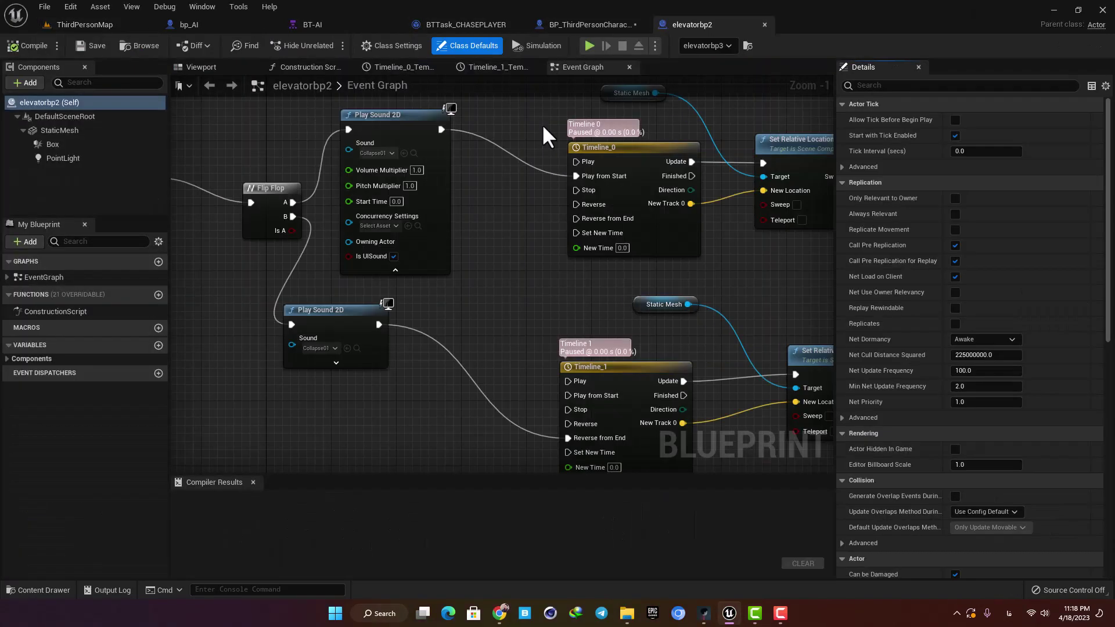
pyautogui.scroll(-5, 430, 165)
pyautogui.scroll(3, 516, 218)
pyautogui.scroll(-1, 499, 285)
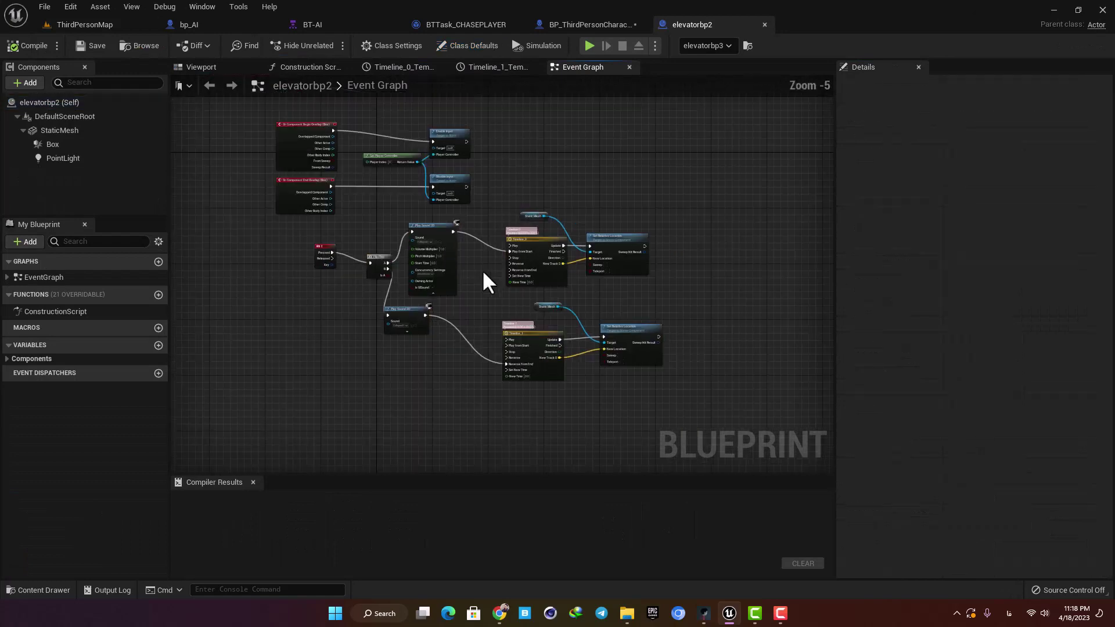
pyautogui.scroll(1, 480, 278)
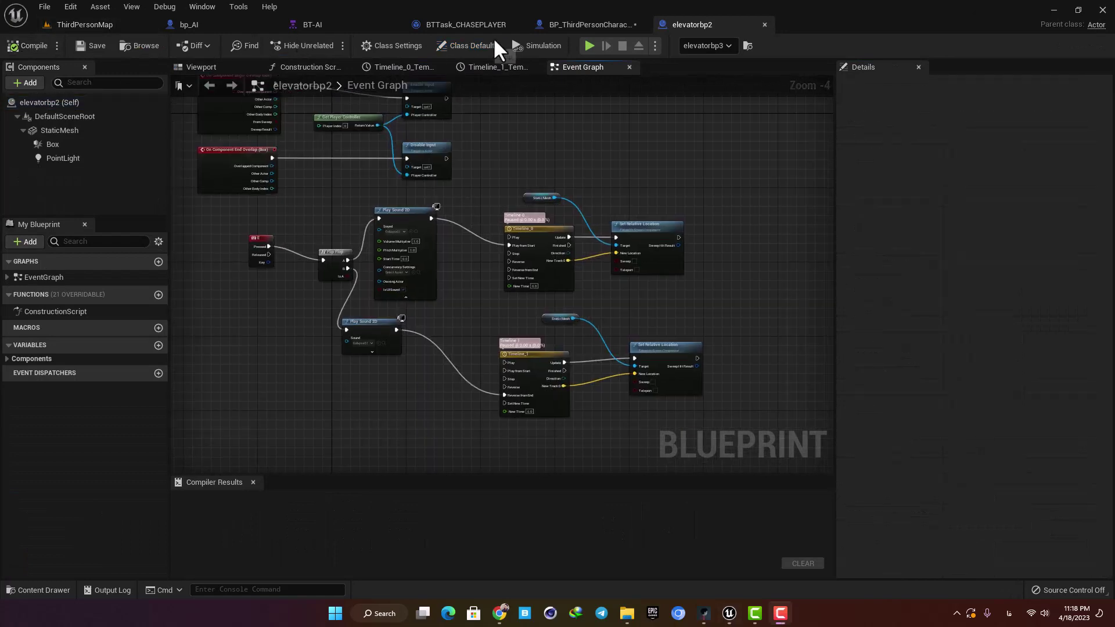
pyautogui.click(70, 28)
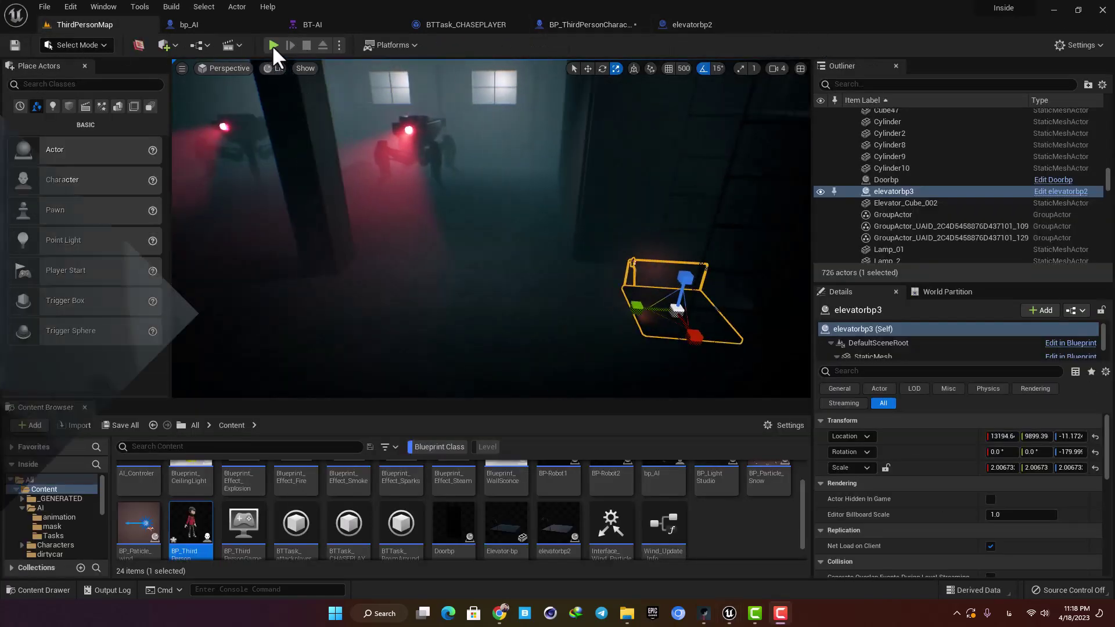